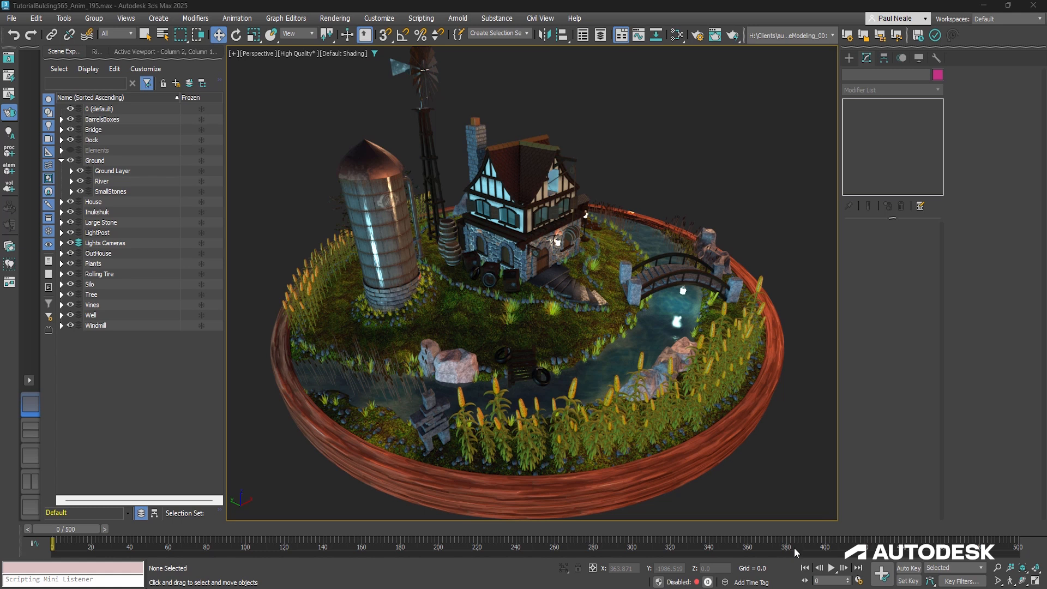
# Select all objects in the River layer, add the ground and its rim to the selection, and isolate them.
pyautogui.click(411, 323)
pyautogui.doubleClick(153, 181)
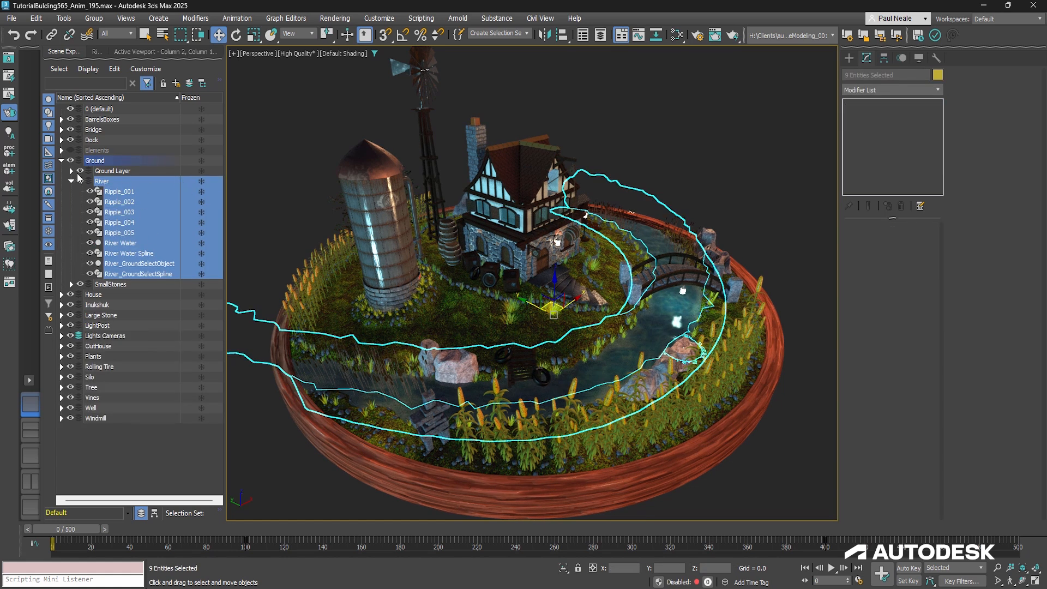
pyautogui.keyDown('ctrl'); pyautogui.click(365, 471); pyautogui.keyUp('ctrl')
pyautogui.hotkey('alt', 'q')
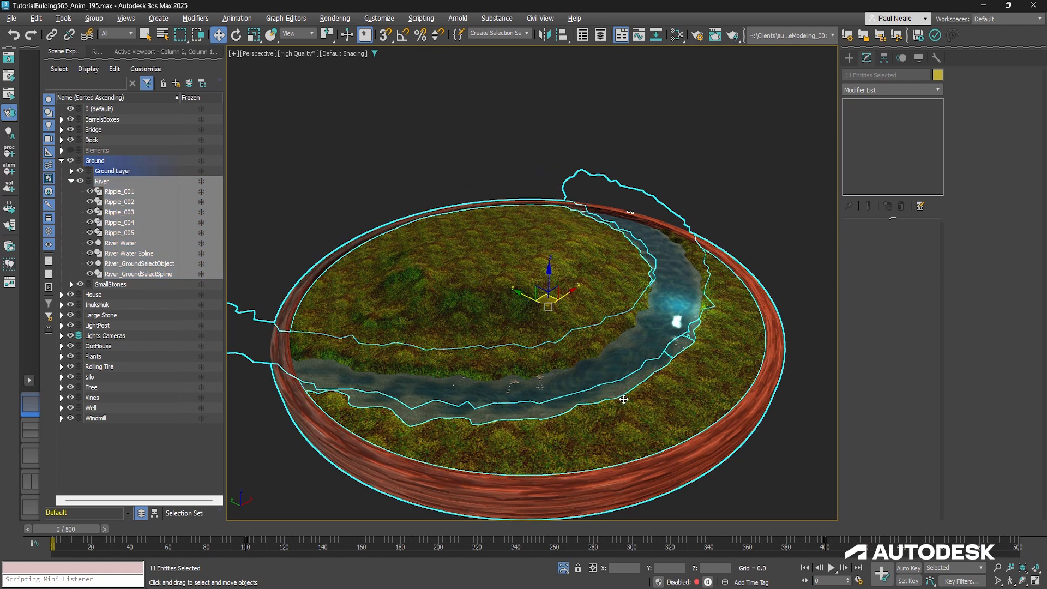
# Hide River_GroundSelectObject and River_GroundSelectSpline while keeping the rest of the River layer visible.
pyautogui.click(91, 265)
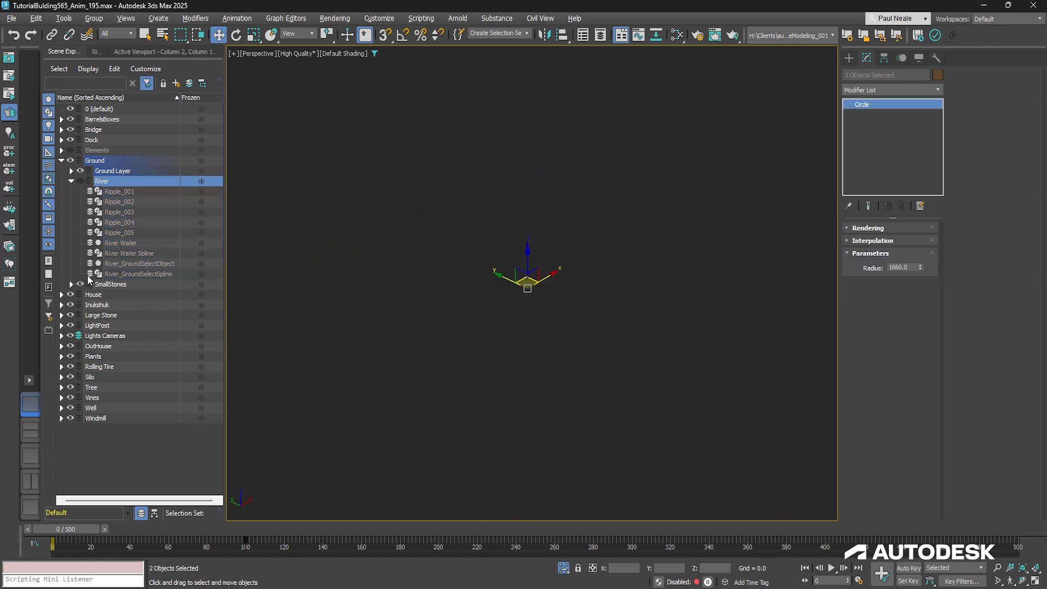
pyautogui.click(82, 180)
pyautogui.click(90, 263)
pyautogui.click(90, 274)
pyautogui.keyDown('alt'); pyautogui.moveTo(735, 381); pyautogui.dragTo(695, 344, button='middle'); pyautogui.keyUp('alt')
pyautogui.scroll(2, 676, 363)
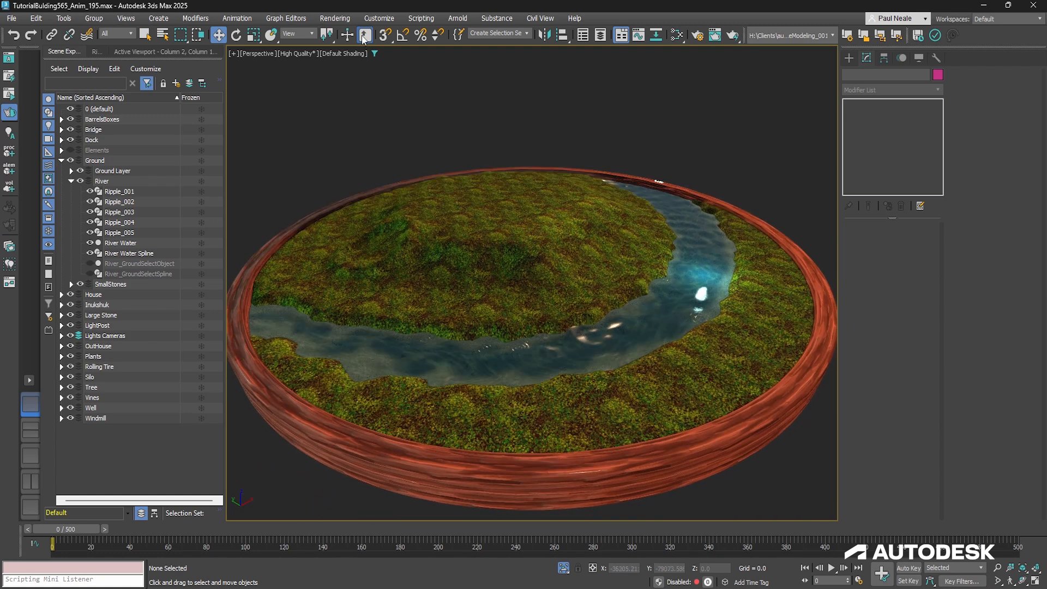
# Turn off Ambient Occlusion for the viewport and scrub through the first frames of the water animation.
pyautogui.click(171, 52)
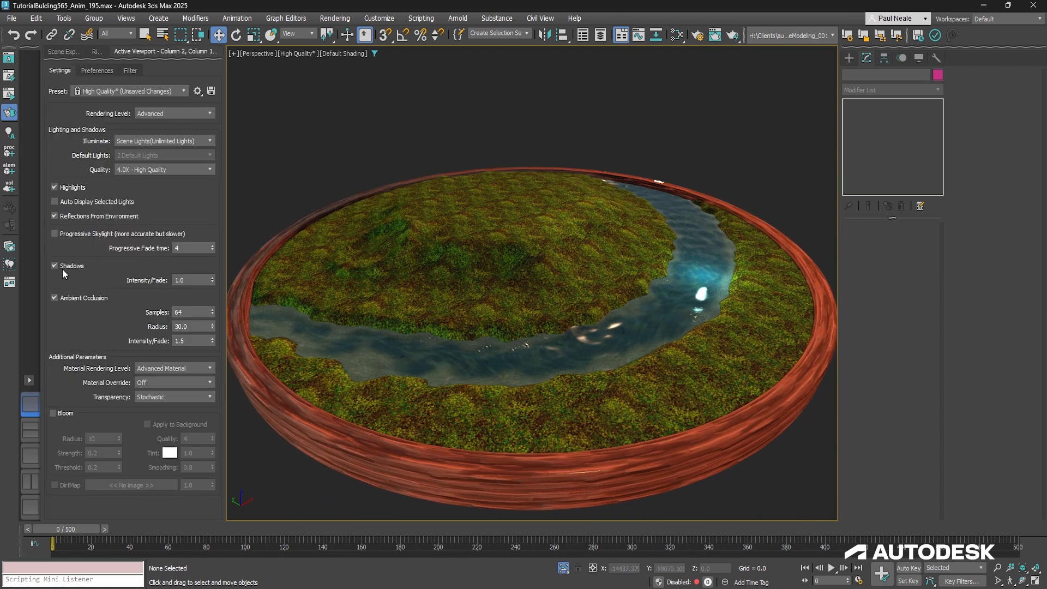
pyautogui.click(54, 297)
pyautogui.keyDown('alt'); pyautogui.moveTo(789, 291); pyautogui.dragTo(757, 340, button='middle'); pyautogui.keyUp('alt')
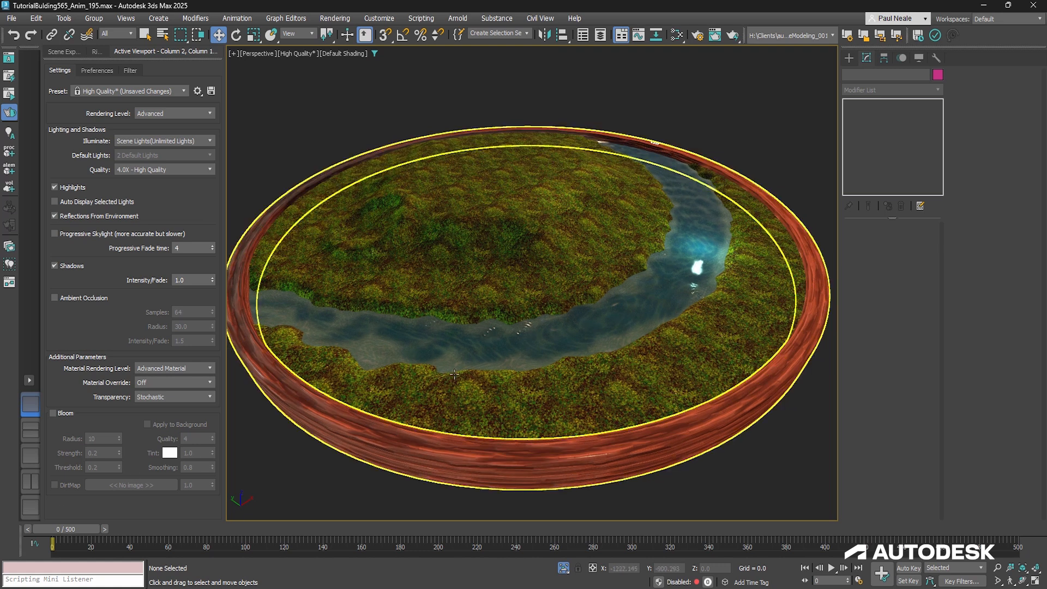
pyautogui.moveTo(77, 528)
pyautogui.mouseDown()
pyautogui.moveTo(123, 529)
pyautogui.moveTo(42, 532)
pyautogui.moveTo(50, 538)
pyautogui.mouseUp()
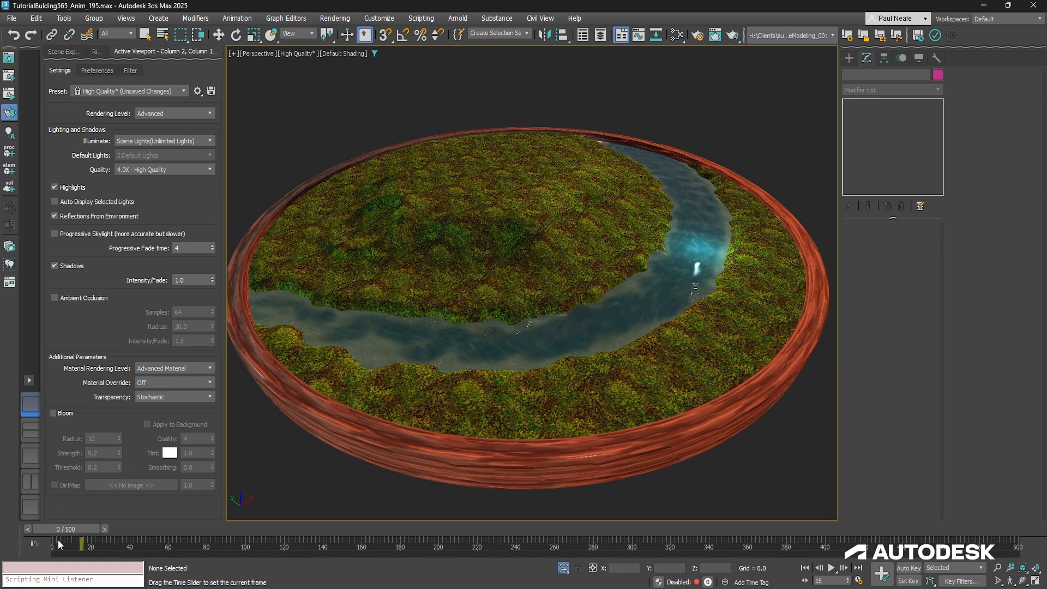
# Disable the Boolean modifier on the River Water object and scrub the first frames to preview the full water surface.
pyautogui.click(714, 308)
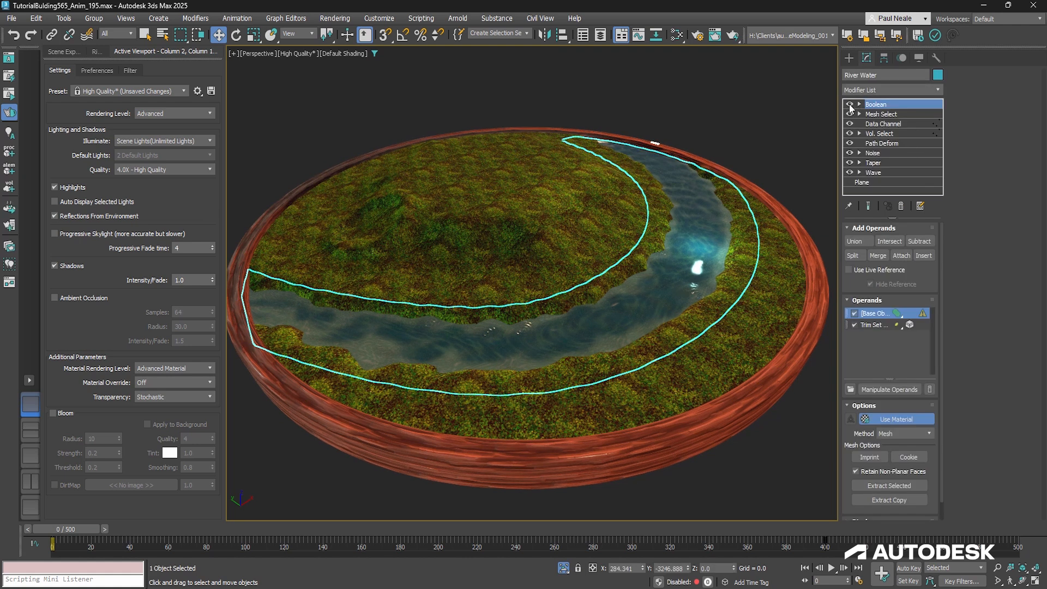
pyautogui.click(850, 105)
pyautogui.keyDown('alt'); pyautogui.moveTo(670, 300); pyautogui.dragTo(690, 277, button='middle'); pyautogui.keyUp('alt')
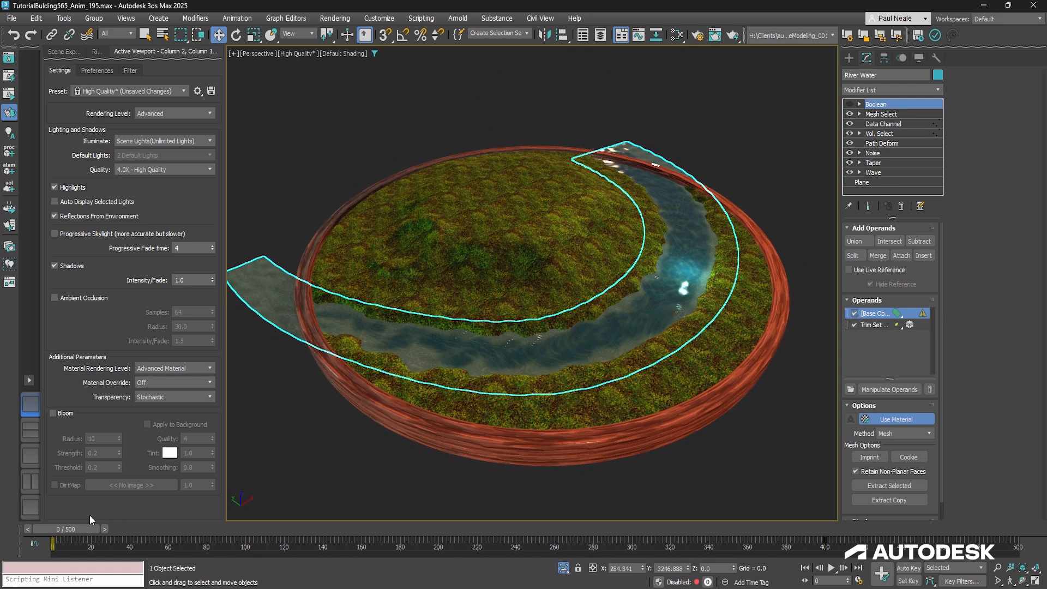
pyautogui.moveTo(77, 535); pyautogui.dragTo(55, 539)
# Select Ripple_002 on the river's edge and show the parameters of its base Circle.
pyautogui.press('w')
pyautogui.scroll(10, 553, 339)
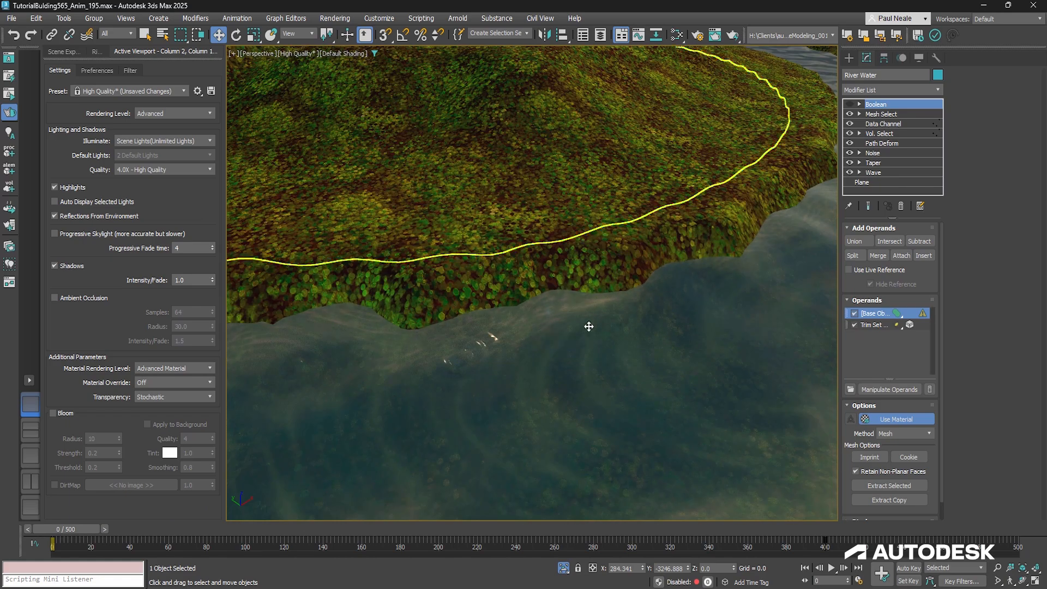
pyautogui.click(605, 330)
pyautogui.moveTo(703, 345); pyautogui.dragTo(610, 339, button='middle')
pyautogui.scroll(-3, 610, 338)
pyautogui.moveTo(689, 344); pyautogui.dragTo(606, 340, button='middle')
pyautogui.click(867, 172)
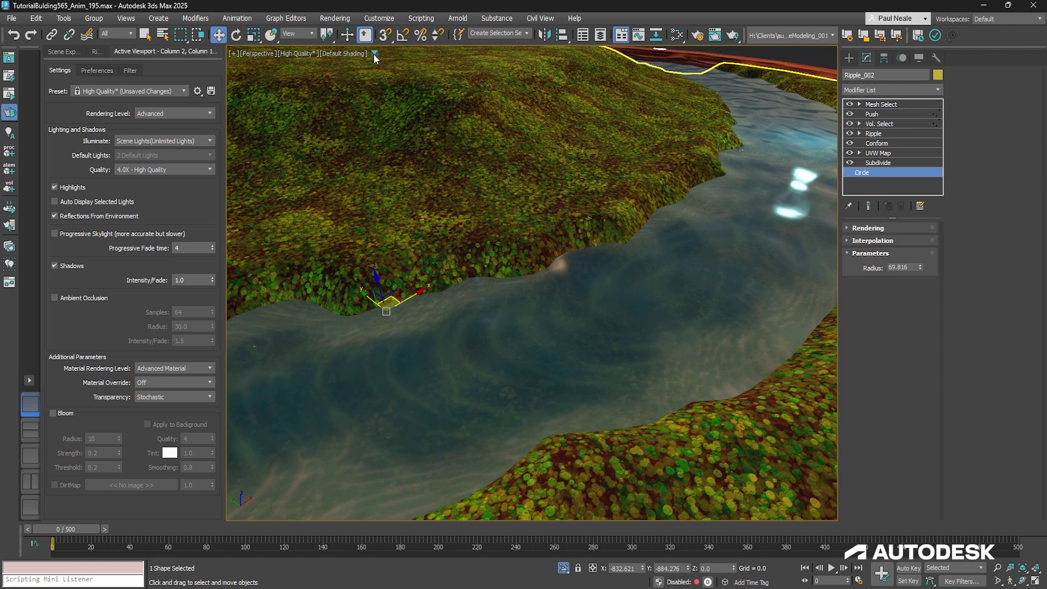
pyautogui.keyDown('alt'); pyautogui.moveTo(538, 219); pyautogui.dragTo(600, 225, button='middle'); pyautogui.keyUp('alt')
# Show Ripple_002 at its Subdivide modifier with edged faces turned on in the viewport.
pyautogui.click(894, 164)
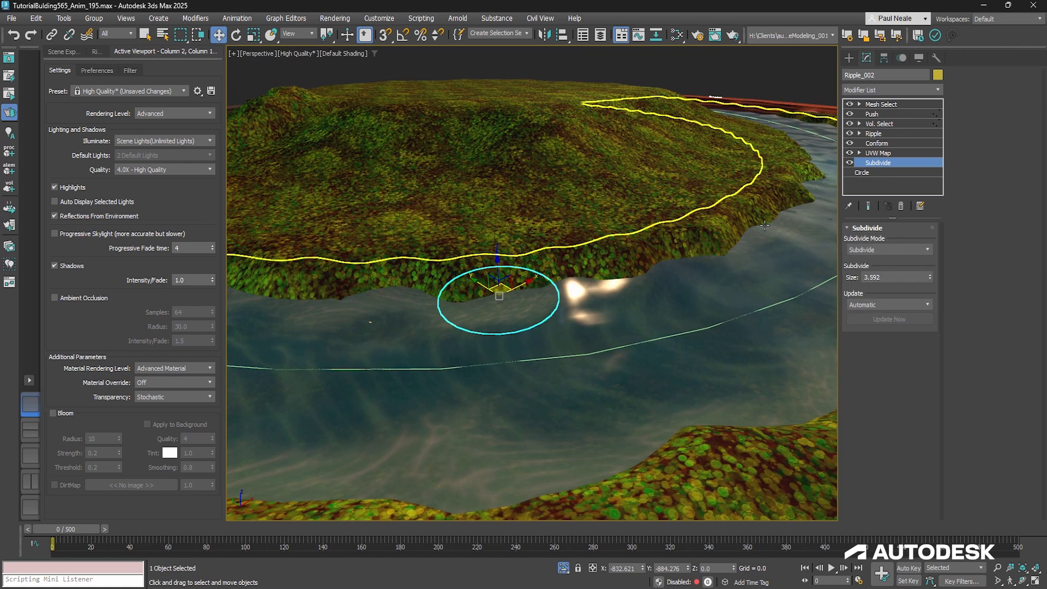
pyautogui.press('F4')
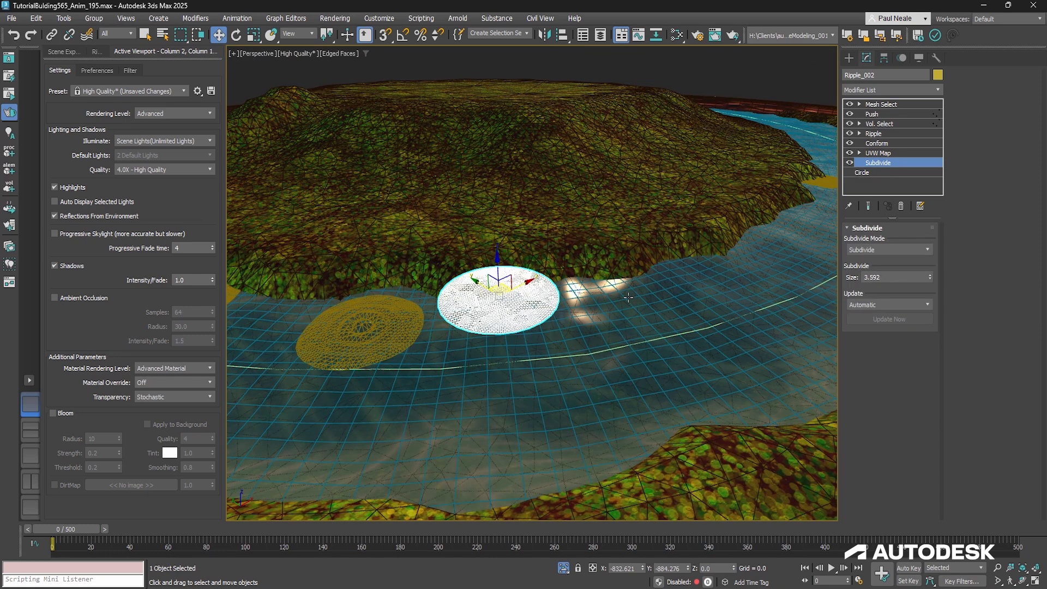
pyautogui.scroll(5, 628, 297)
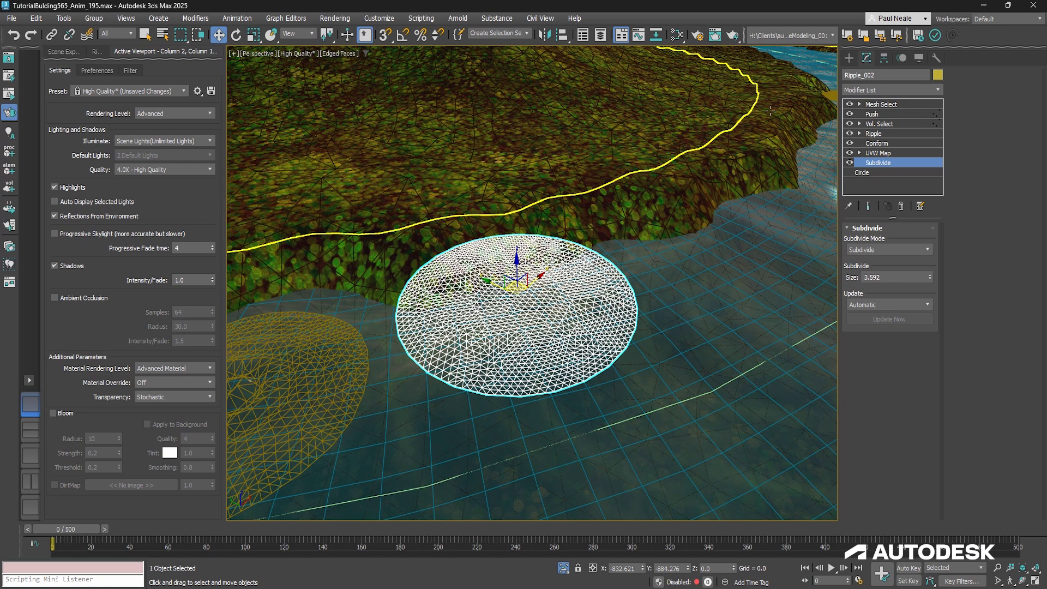
# Step up through Ripple_002's UVW Map, Conform and Ripple modifiers to examine their settings and effect on the mesh.
pyautogui.click(878, 152)
pyautogui.keyDown('alt'); pyautogui.moveTo(763, 257); pyautogui.dragTo(800, 295, button='middle'); pyautogui.keyUp('alt')
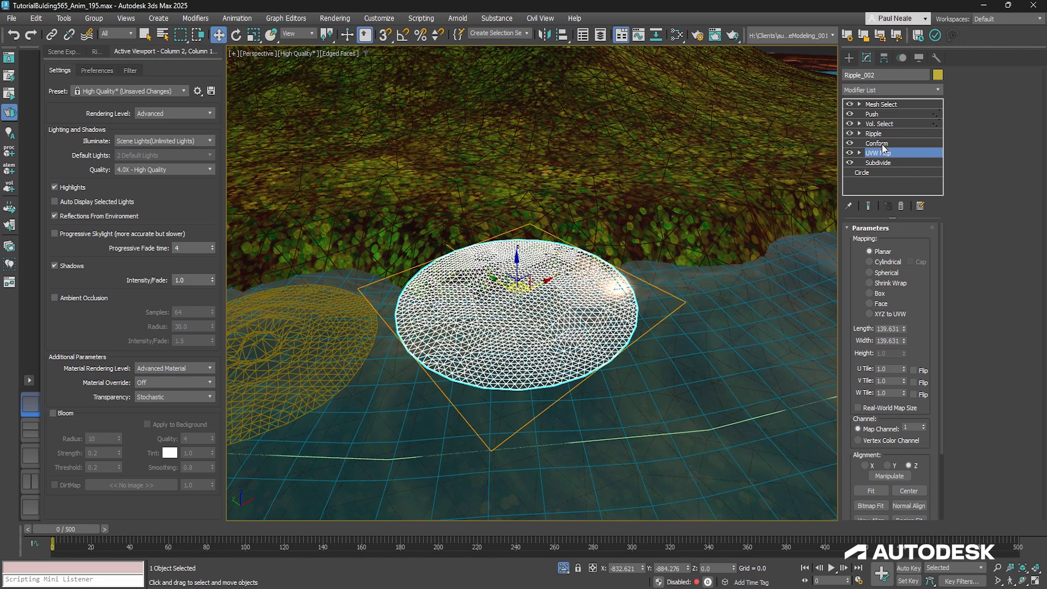
pyautogui.click(882, 145)
pyautogui.keyDown('alt'); pyautogui.moveTo(747, 289); pyautogui.dragTo(719, 311, button='middle'); pyautogui.keyUp('alt')
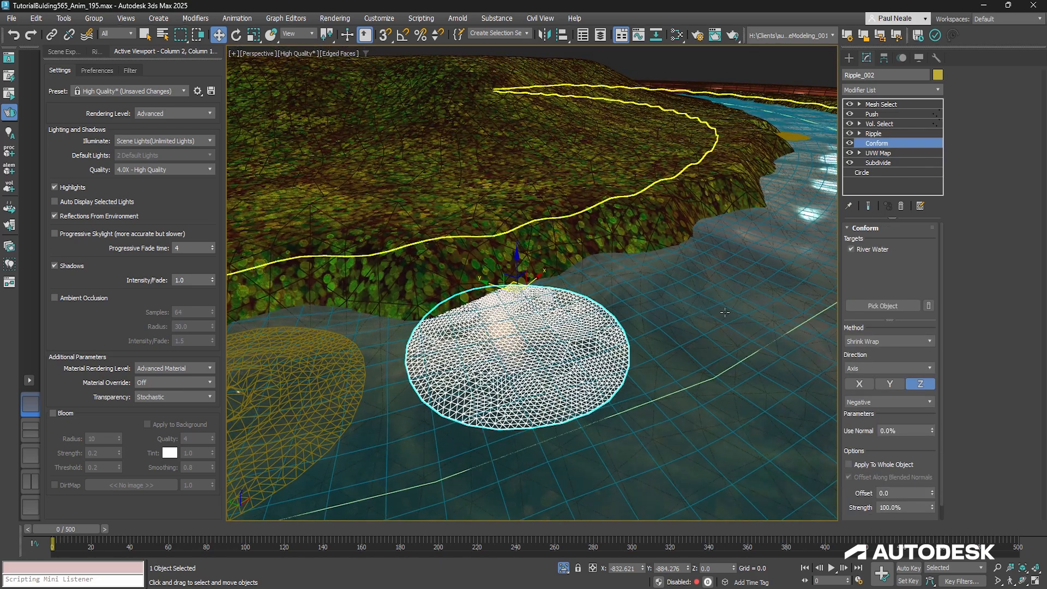
pyautogui.click(873, 133)
pyautogui.keyDown('alt'); pyautogui.moveTo(676, 294); pyautogui.dragTo(627, 273, button='middle'); pyautogui.keyUp('alt')
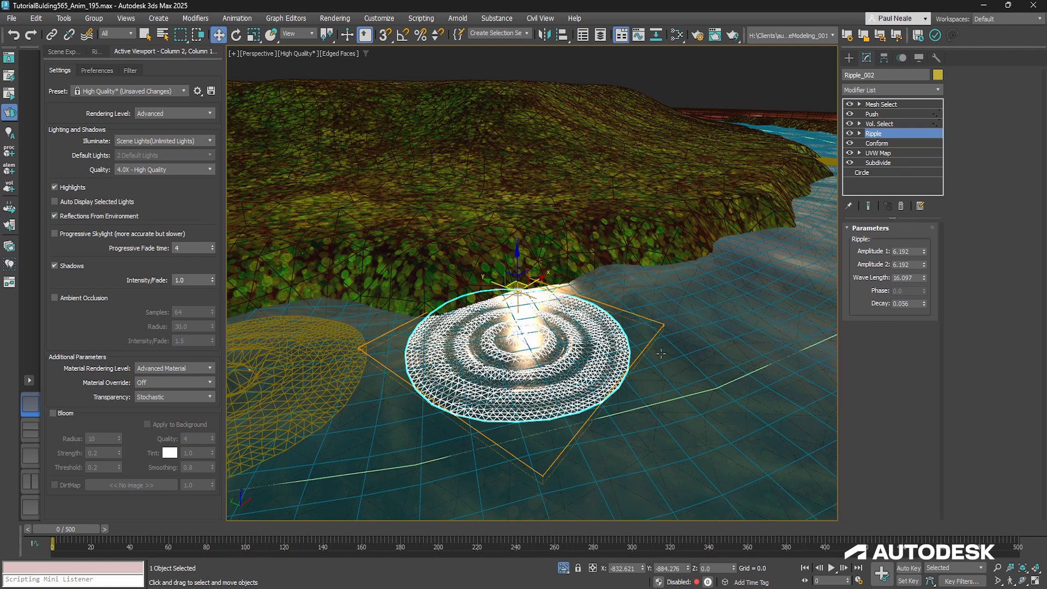
pyautogui.moveTo(643, 396); pyautogui.dragTo(660, 347, button='middle')
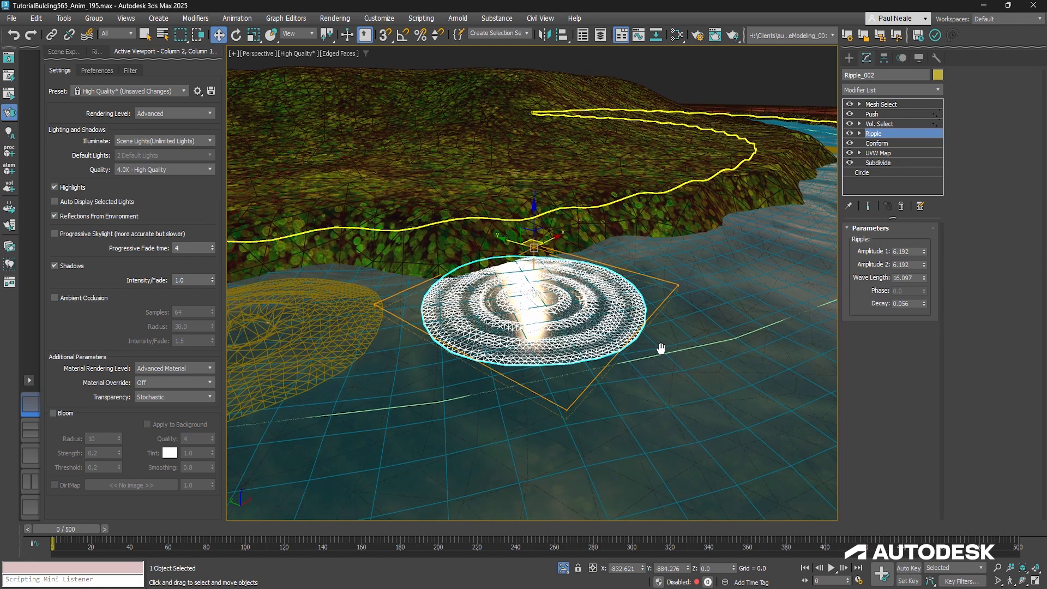
# Open the mini curve editor and expand Ripple_002's Ripple modifier tracks to show the Amplitude 1 curve.
pyautogui.click(36, 544)
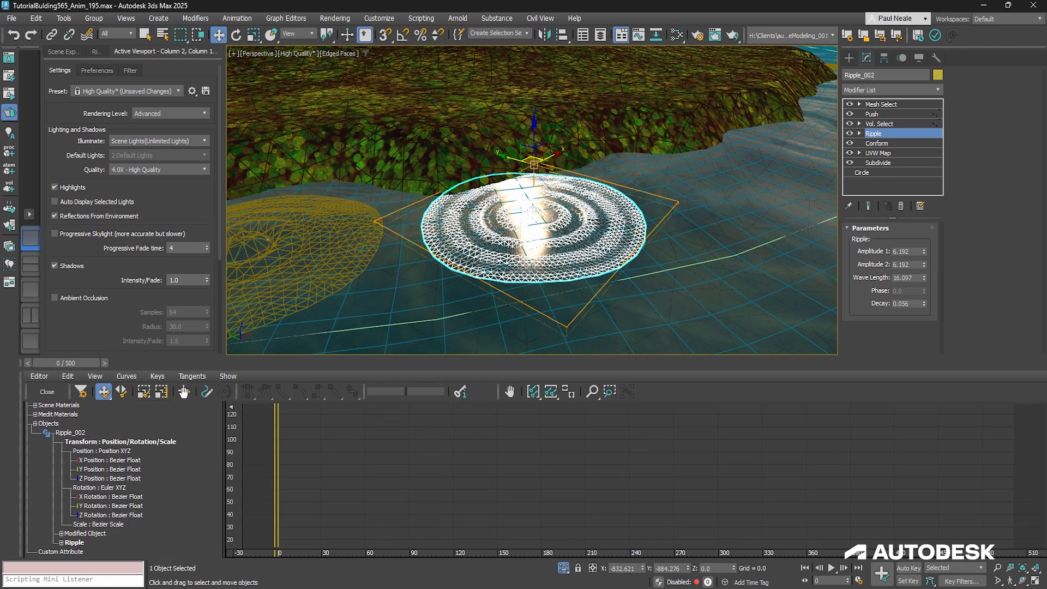
pyautogui.click(63, 506)
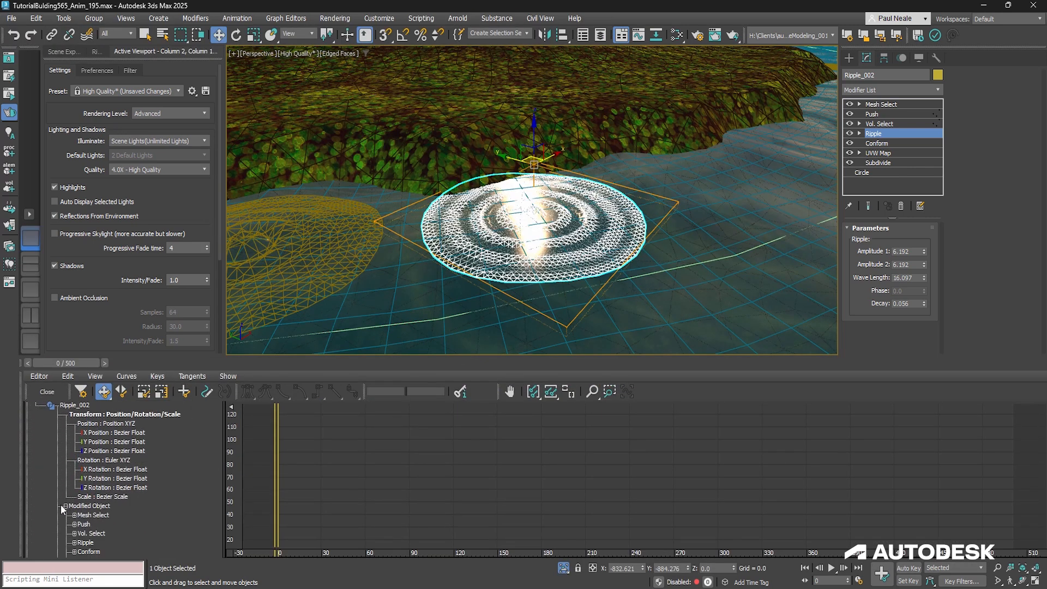
pyautogui.scroll(-3, 62, 510)
pyautogui.click(70, 469)
pyautogui.scroll(-5, 65, 510)
pyautogui.click(91, 489)
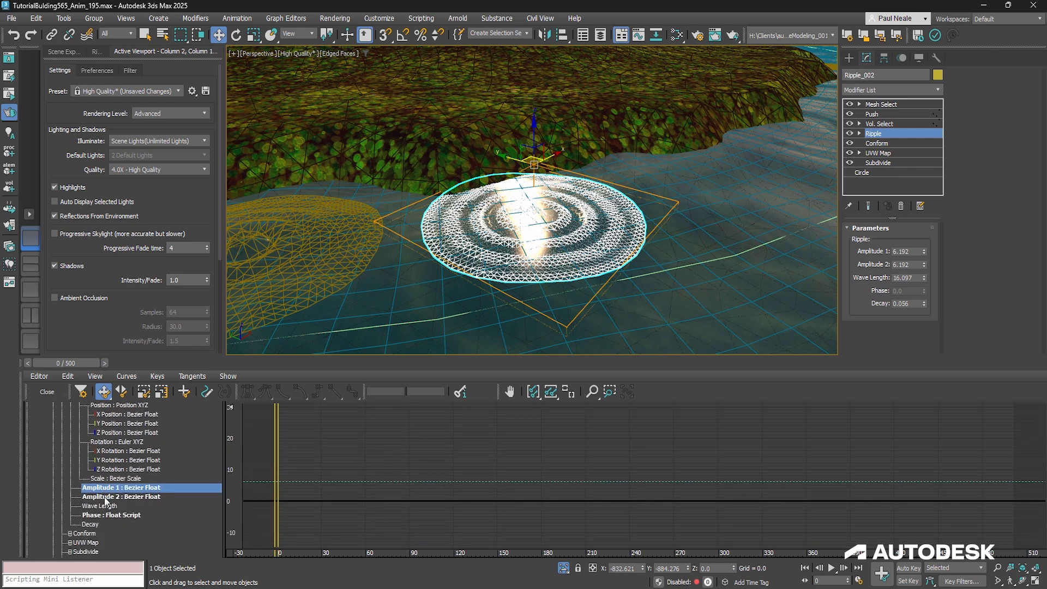
# Examine the Float Script expression that drives the ripple's Phase, including its frame variable F and multiplier.
pyautogui.doubleClick(106, 515)
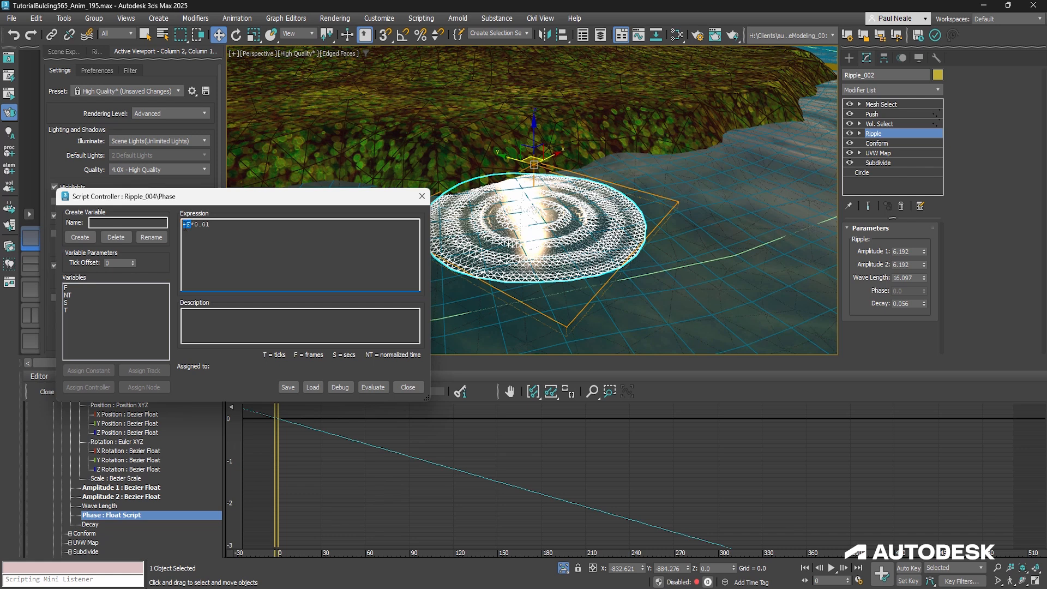
pyautogui.click(66, 287)
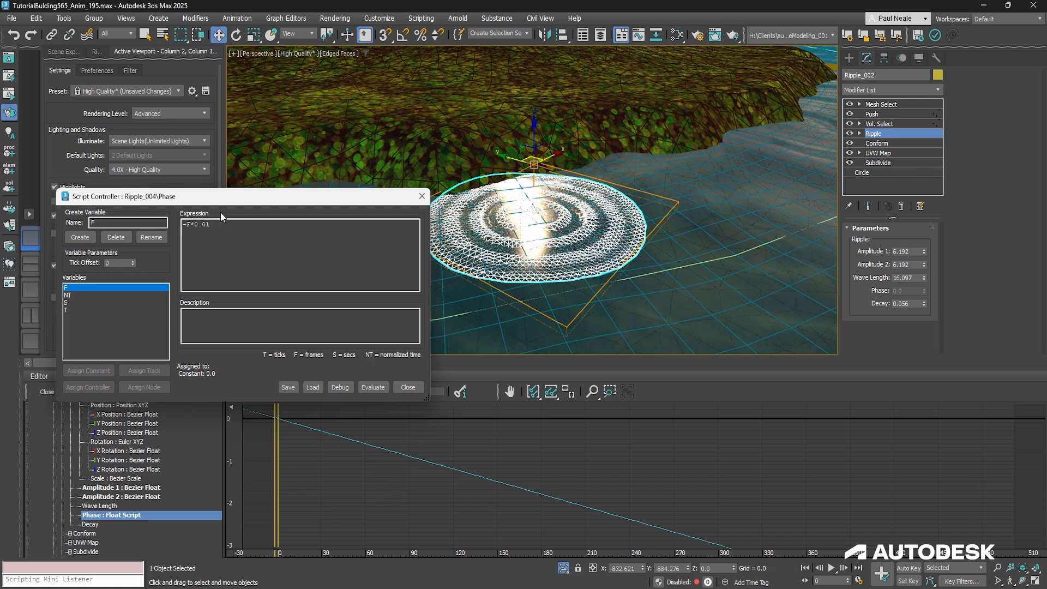
pyautogui.moveTo(217, 229); pyautogui.dragTo(191, 225)
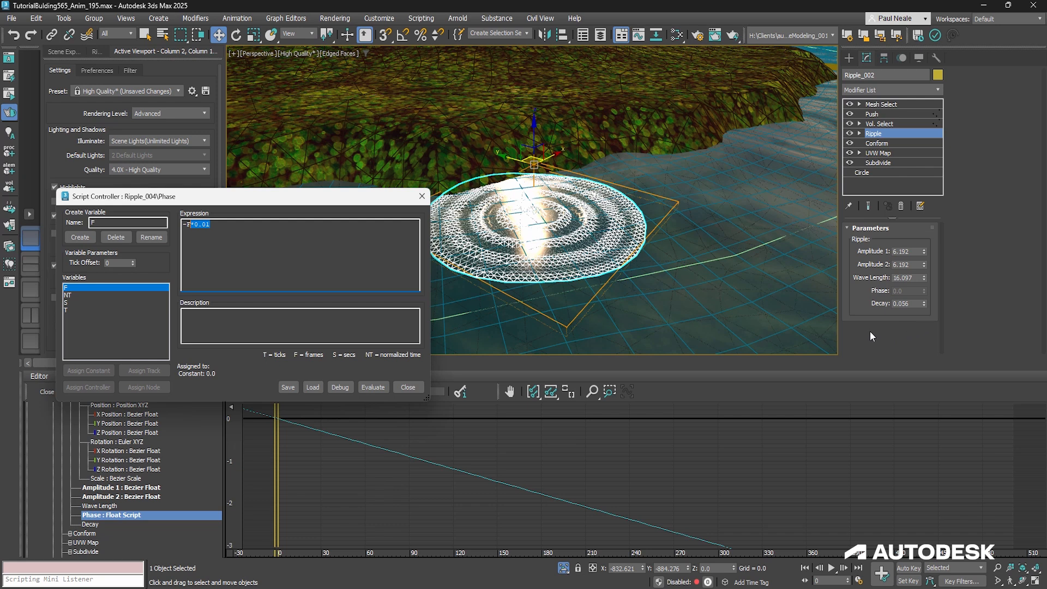
pyautogui.moveTo(250, 203); pyautogui.dragTo(254, 177)
pyautogui.click(410, 362)
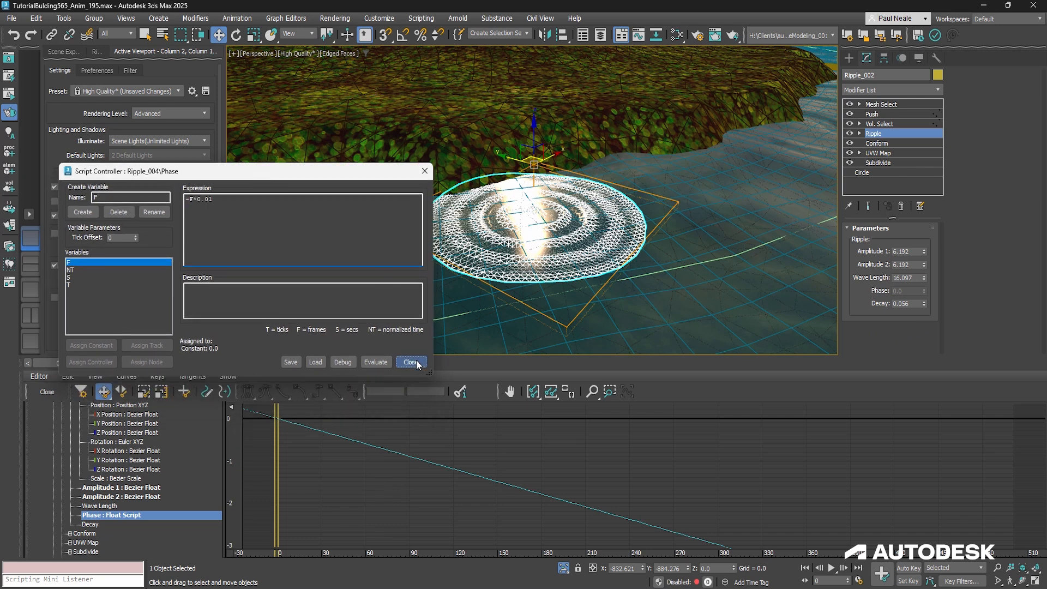
# Compare the curves of the Ripple modifier's Amplitude 1 and Amplitude 2 tracks.
pyautogui.click(137, 488)
pyautogui.click(141, 495)
pyautogui.click(140, 487)
pyautogui.click(139, 496)
pyautogui.click(140, 488)
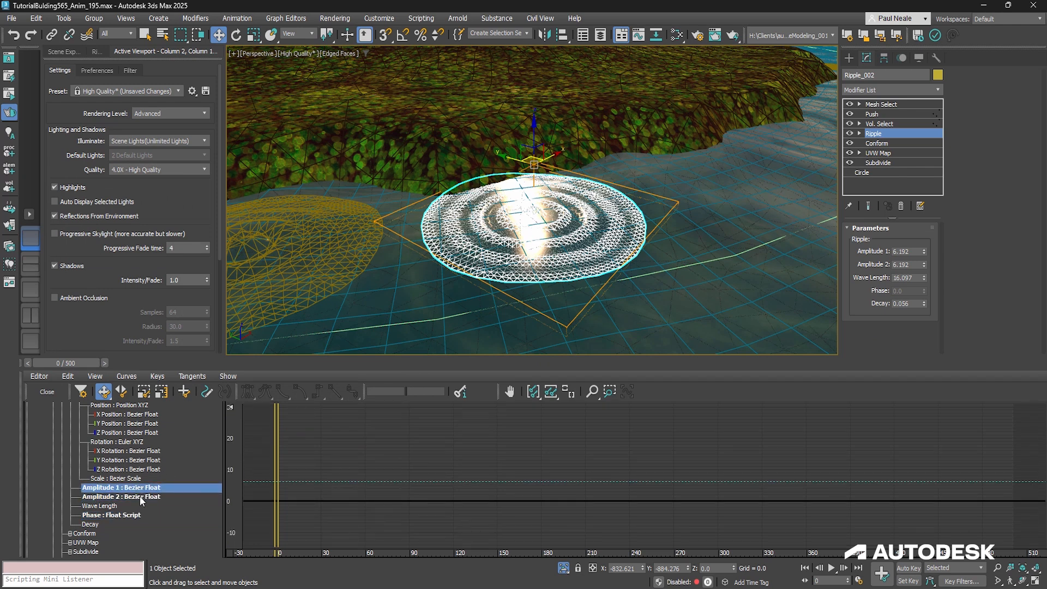
# Try adjusting the Ripple modifier's Amplitude 1 value.
pyautogui.doubleClick(913, 251)
pyautogui.moveTo(924, 252)
pyautogui.mouseDown()
pyautogui.moveTo(923, 209)
pyautogui.moveTo(926, 251)
pyautogui.mouseUp()
pyautogui.rightClick(927, 251)
# Examine the Vol. Select modifier's selection volume and soft selection falloff on Ripple_002.
pyautogui.click(880, 125)
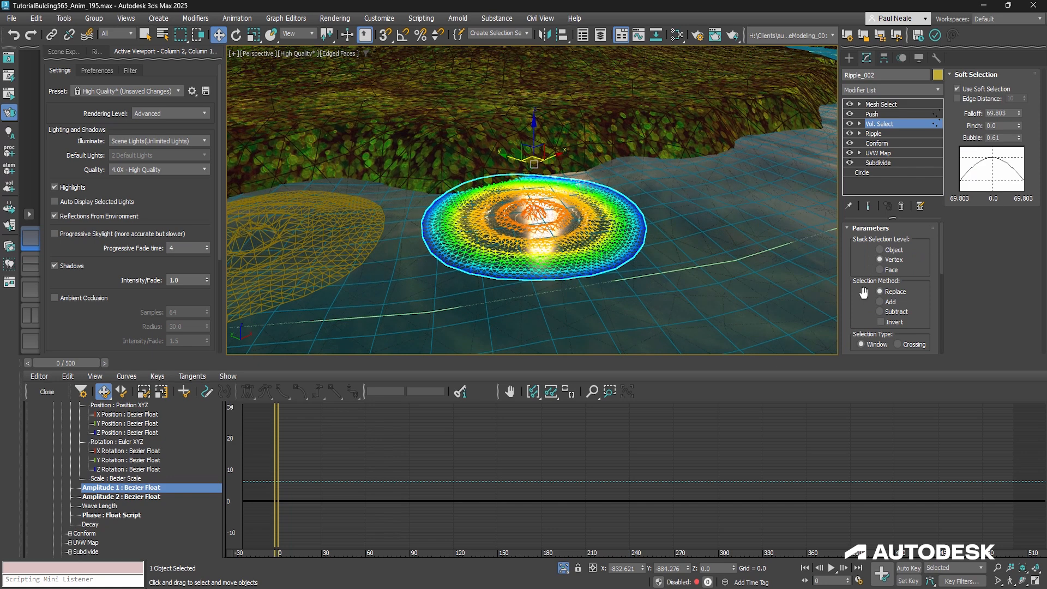
pyautogui.scroll(-3, 864, 300)
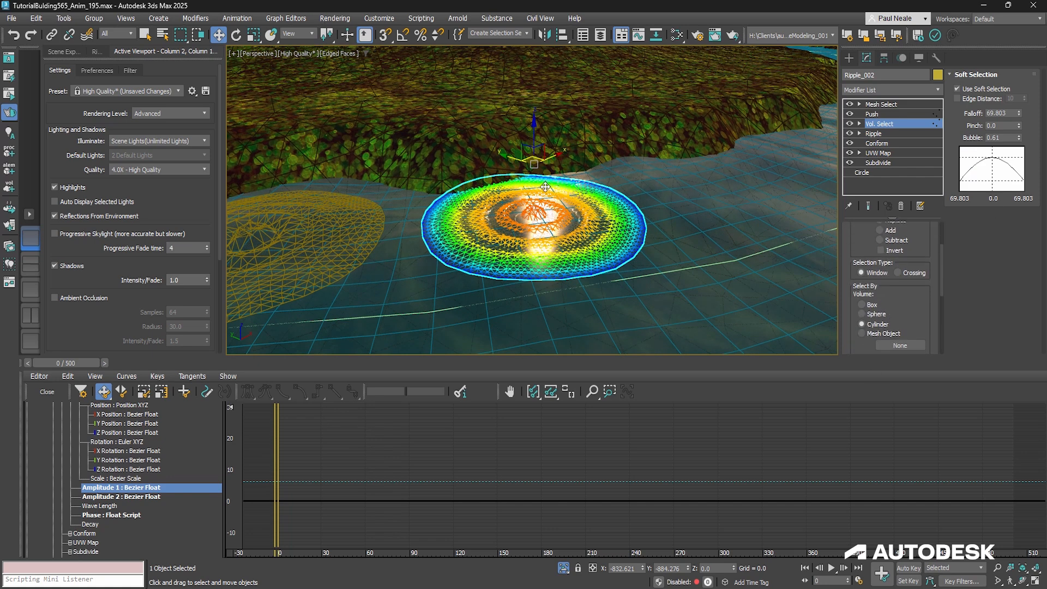
pyautogui.scroll(5, 534, 206)
pyautogui.scroll(-3, 533, 206)
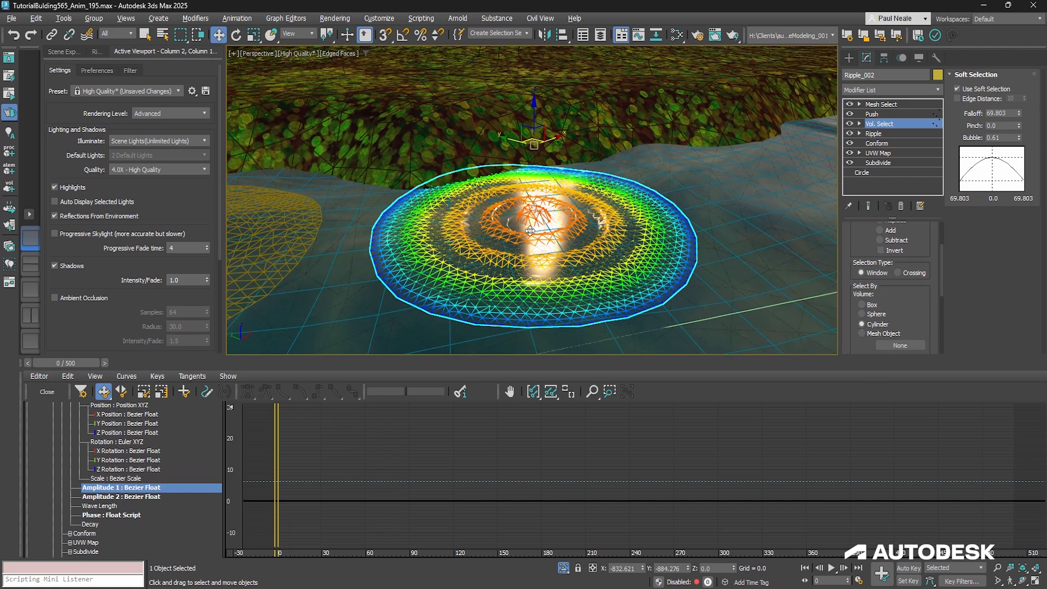
pyautogui.keyDown('alt'); pyautogui.moveTo(601, 225); pyautogui.dragTo(600, 240, button='middle'); pyautogui.keyUp('alt')
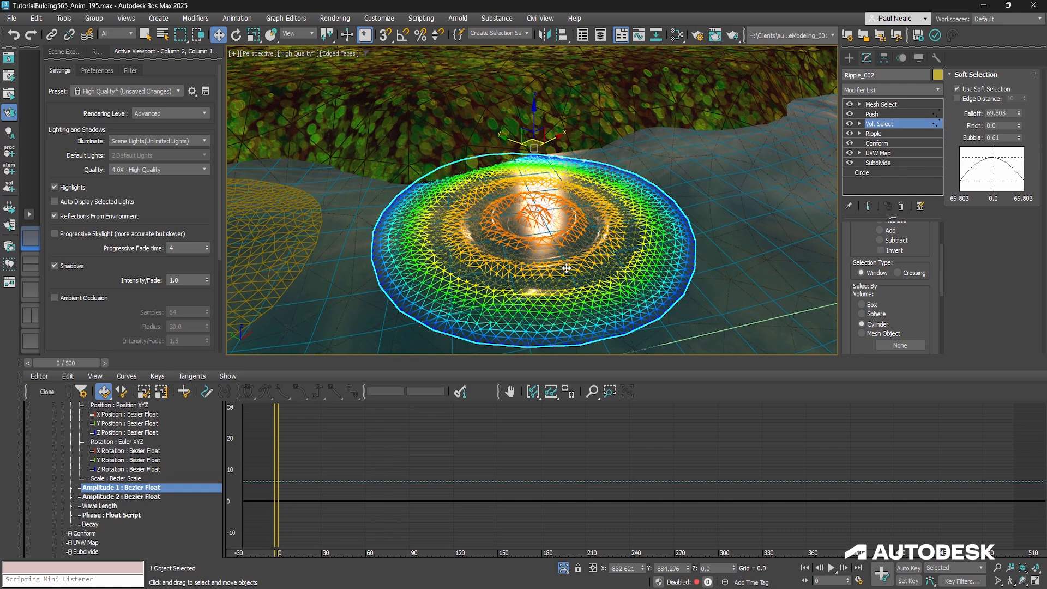
# Examine the Push modifier's effect on Ripple_002 from another angle.
pyautogui.click(871, 114)
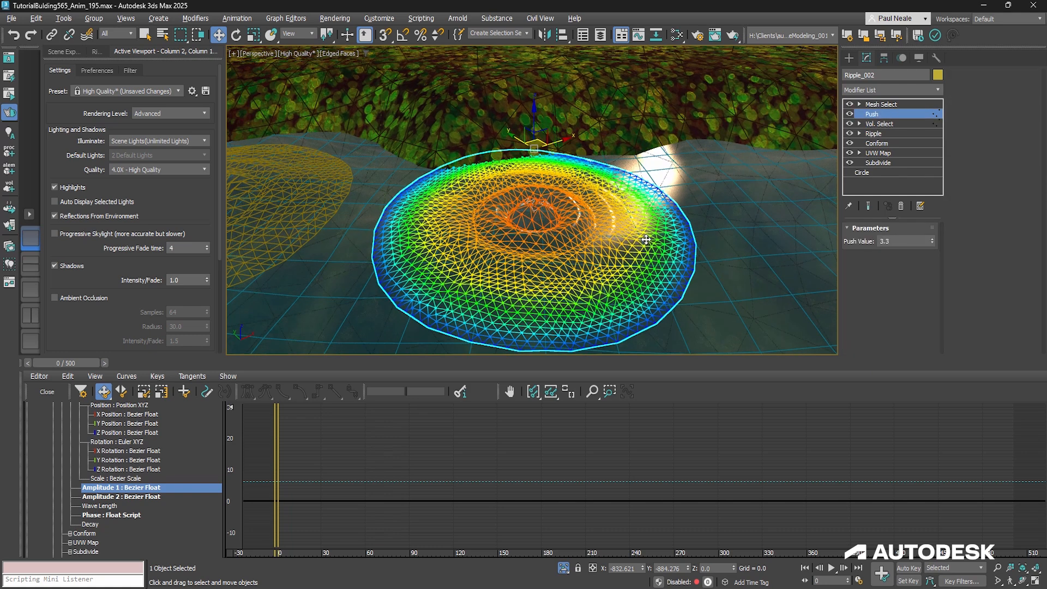
pyautogui.keyDown('alt'); pyautogui.moveTo(651, 244); pyautogui.dragTo(675, 260, button='middle'); pyautogui.keyUp('alt')
pyautogui.moveTo(276, 434)
pyautogui.mouseDown()
pyautogui.moveTo(548, 431)
pyautogui.moveTo(777, 366)
pyautogui.moveTo(216, 427)
pyautogui.mouseUp()
# Hide Ripple_001 through Ripple_005 in the River layer so only the river water and its spline remain.
pyautogui.click(71, 53)
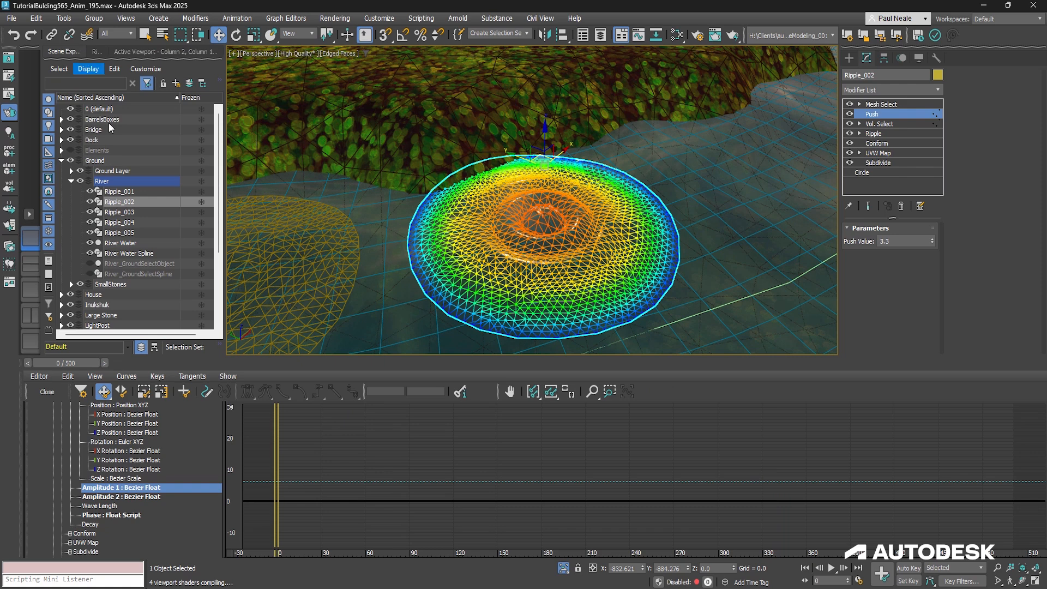
pyautogui.click(89, 202)
pyautogui.click(90, 212)
pyautogui.click(90, 222)
pyautogui.click(90, 233)
pyautogui.scroll(-8, 463, 250)
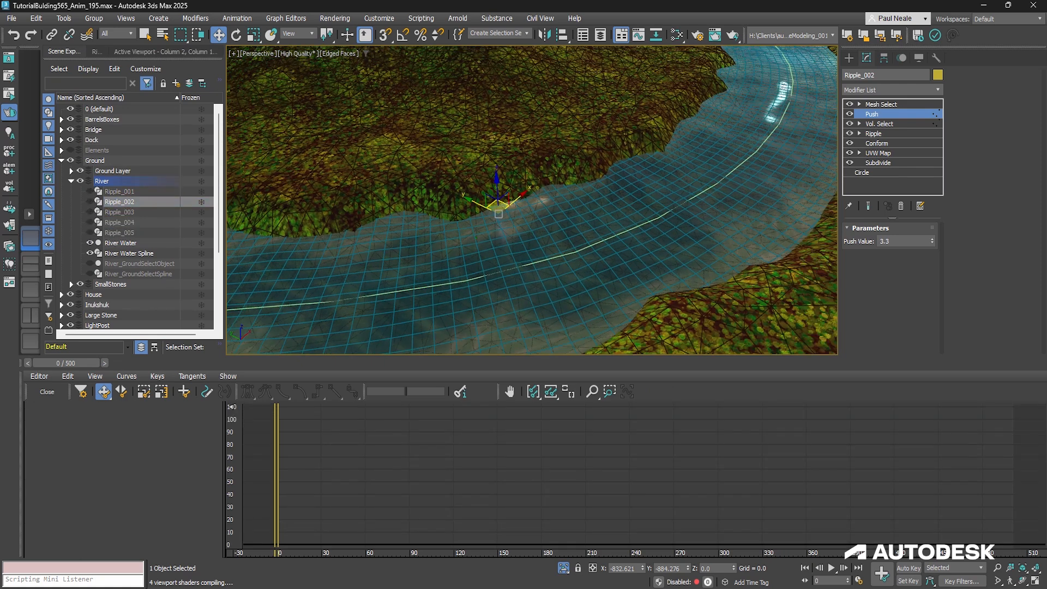
pyautogui.keyDown('alt'); pyautogui.moveTo(464, 250); pyautogui.dragTo(564, 231, button='middle'); pyautogui.keyUp('alt')
pyautogui.moveTo(563, 231); pyautogui.dragTo(584, 238, button='middle')
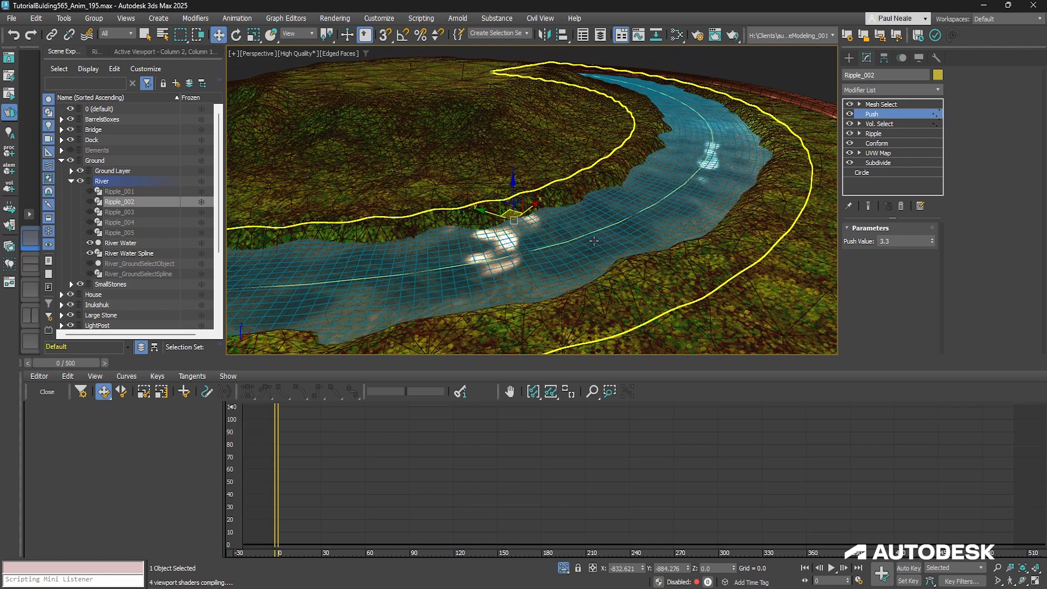
# Select the River Water object and show the parameters of its base Plane.
pyautogui.click(727, 296)
pyautogui.keyDown('alt'); pyautogui.moveTo(712, 281); pyautogui.dragTo(799, 182, button='middle'); pyautogui.keyUp('alt')
pyautogui.scroll(-4, 701, 305)
pyautogui.click(866, 182)
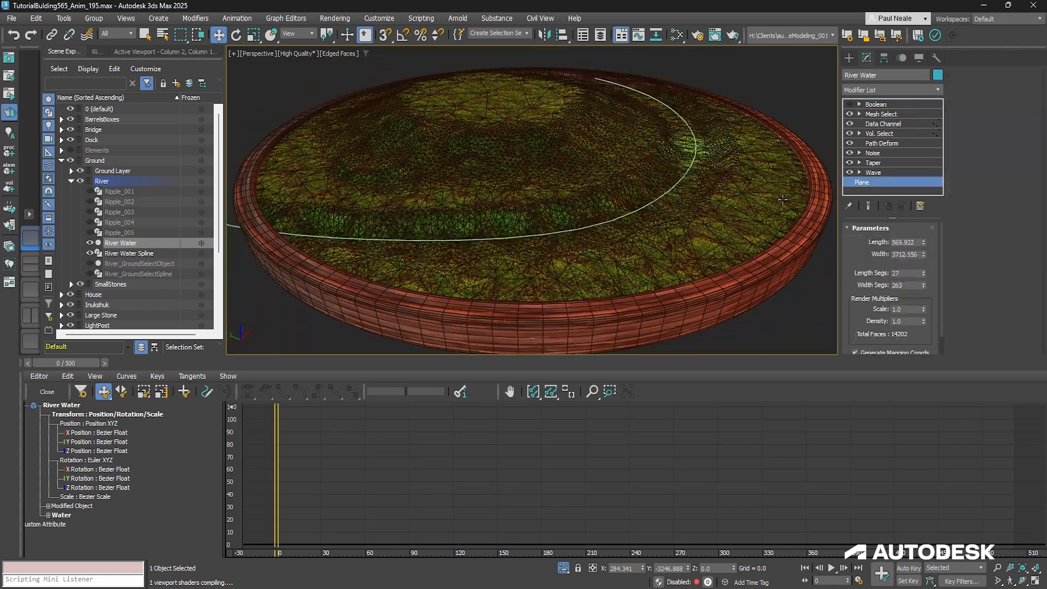
# Examine the flat, segmented mesh of River Water's base Plane beside the diorama.
pyautogui.keyDown('alt'); pyautogui.moveTo(592, 248); pyautogui.dragTo(634, 207, button='middle'); pyautogui.keyUp('alt')
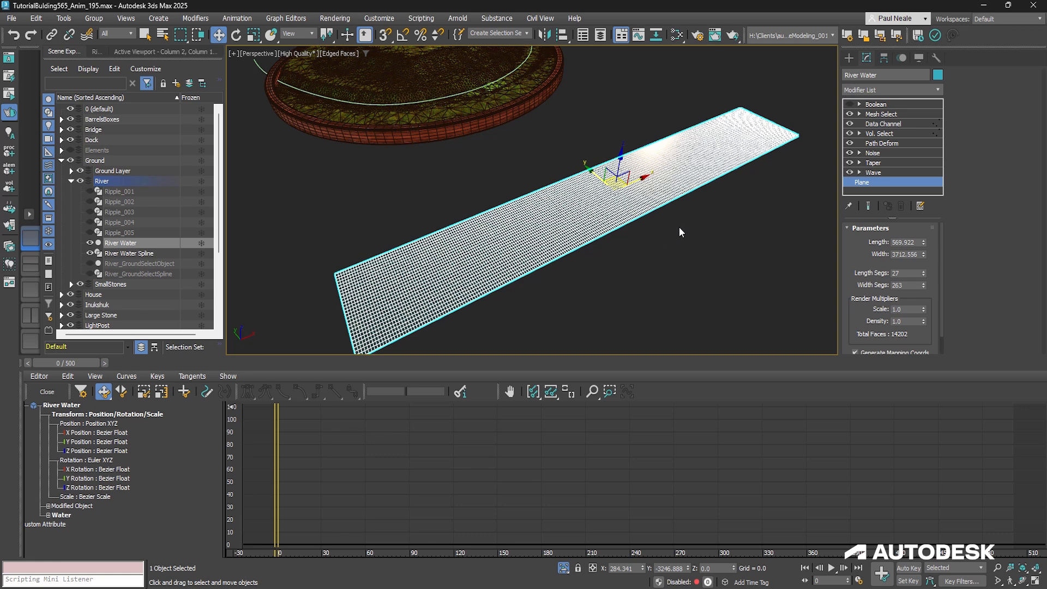
pyautogui.keyDown('alt'); pyautogui.moveTo(653, 253); pyautogui.dragTo(683, 230, button='middle'); pyautogui.keyUp('alt')
pyautogui.scroll(2, 610, 235)
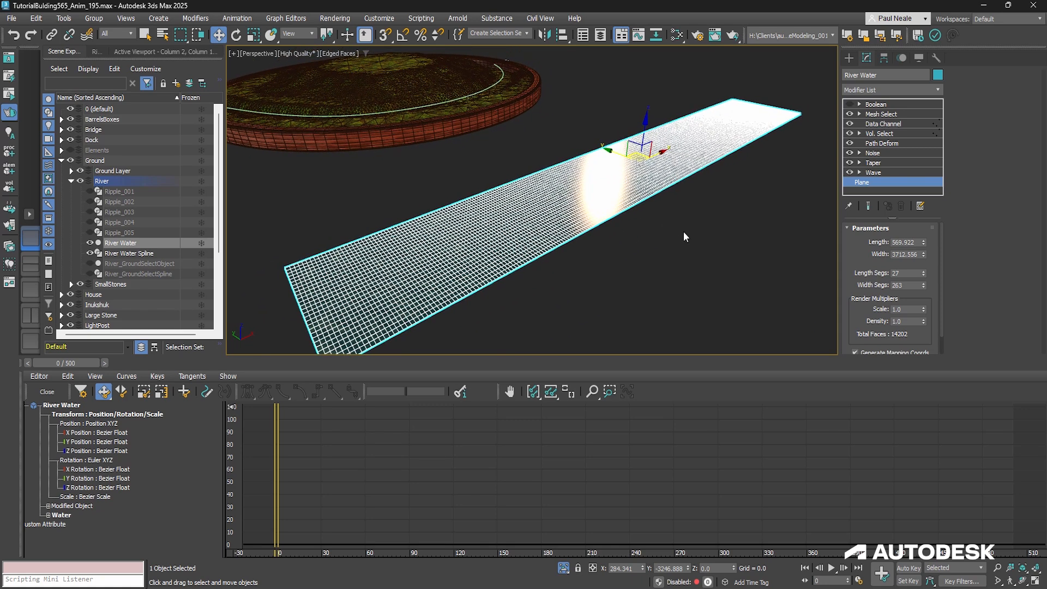
# Show River Water at its Wave modifier and scrub the animation to frame 129 to examine the wave motion.
pyautogui.click(879, 173)
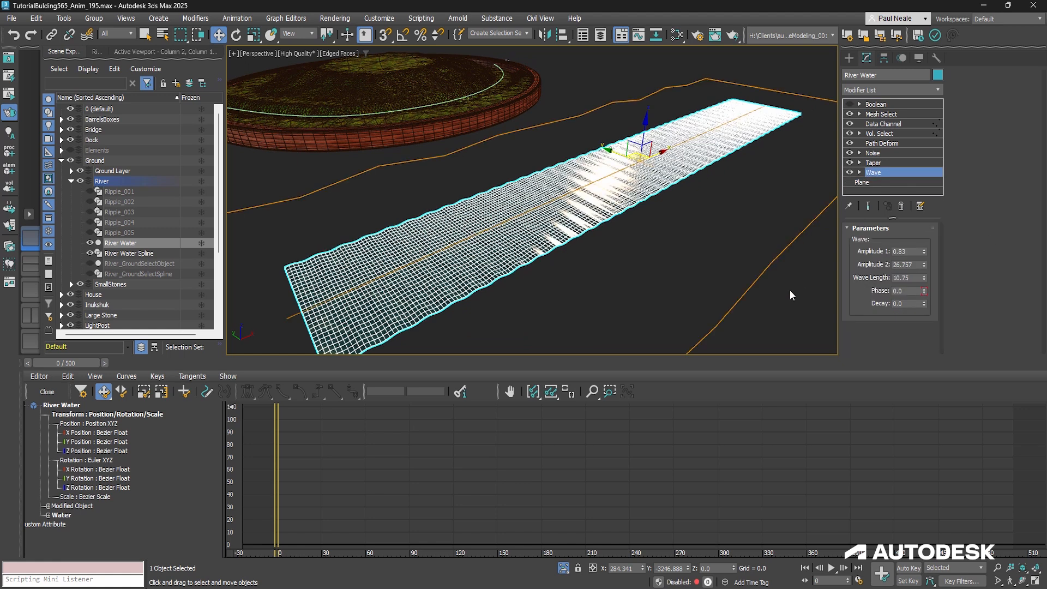
pyautogui.keyDown('alt'); pyautogui.moveTo(784, 290); pyautogui.dragTo(695, 254, button='middle'); pyautogui.keyUp('alt')
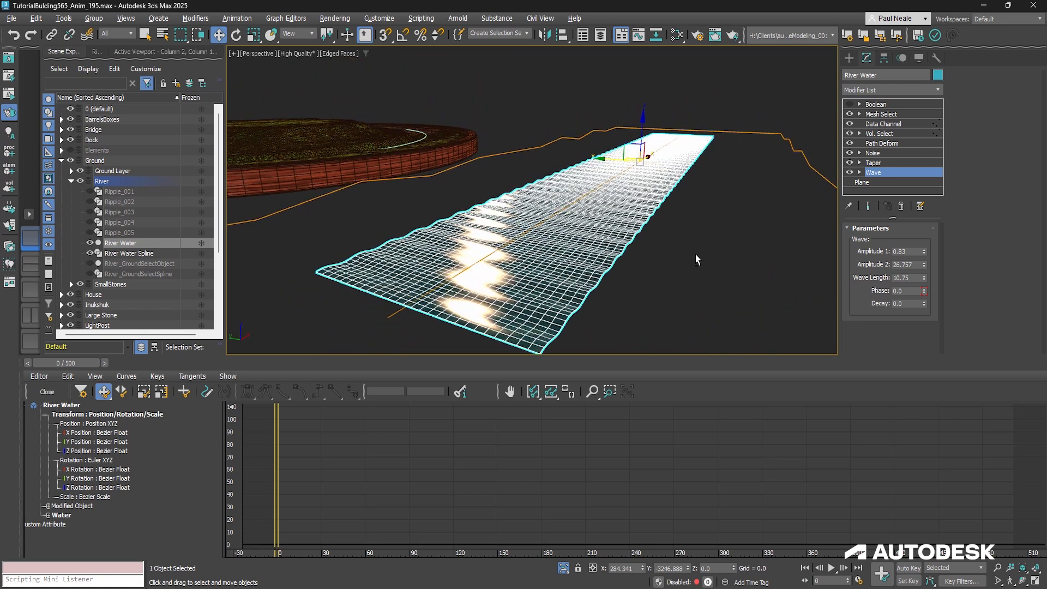
pyautogui.moveTo(279, 429); pyautogui.dragTo(466, 428)
# Expand River Water's modified-object tracks and show the animation curve of the Wave modifier's Phase.
pyautogui.moveTo(99, 509); pyautogui.dragTo(127, 495, button='middle')
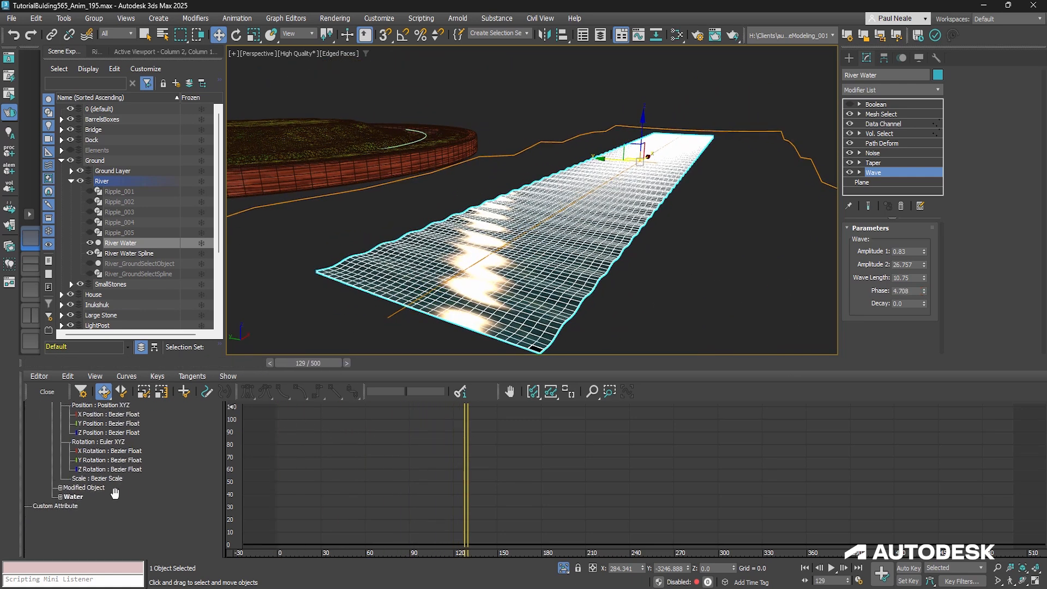
pyautogui.click(60, 487)
pyautogui.scroll(-2, 63, 493)
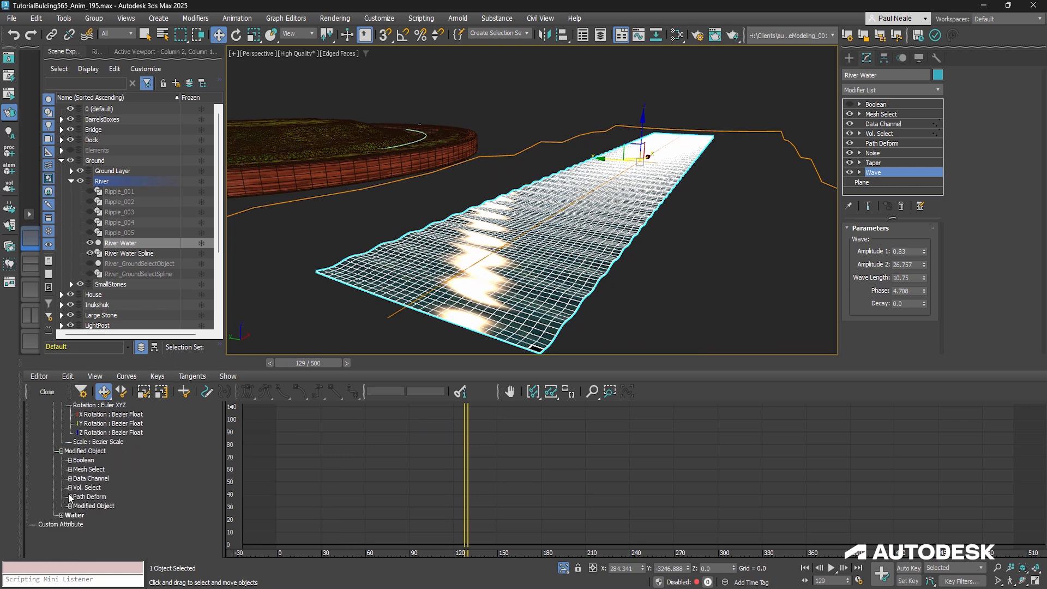
pyautogui.click(69, 505)
pyautogui.click(117, 552)
pyautogui.moveTo(199, 485); pyautogui.dragTo(180, 427, button='middle')
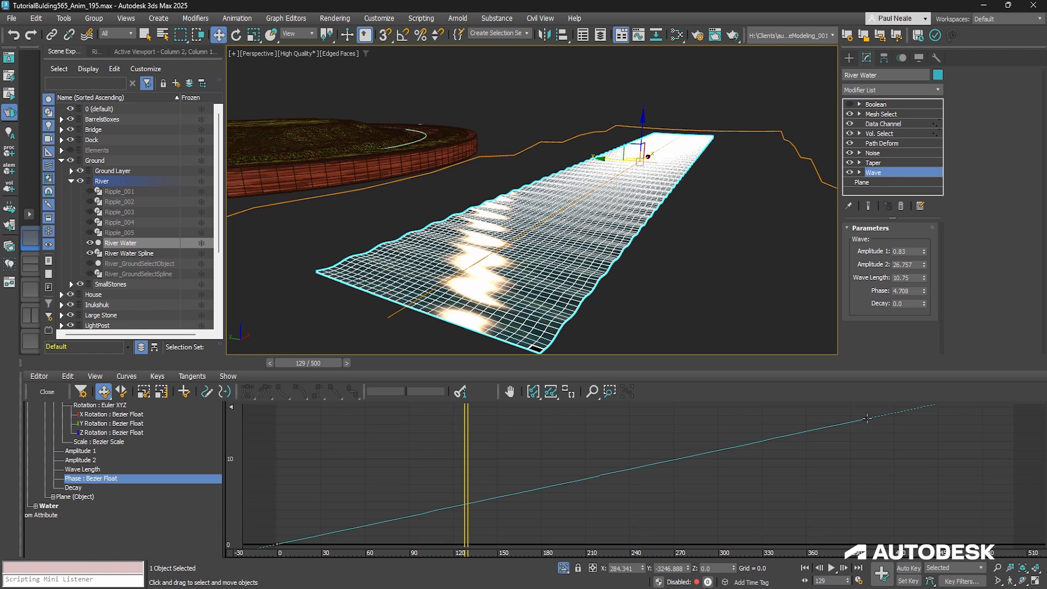
# Review the out-of-range types of the Wave Phase curve, keeping Linear in both directions.
pyautogui.click(68, 376)
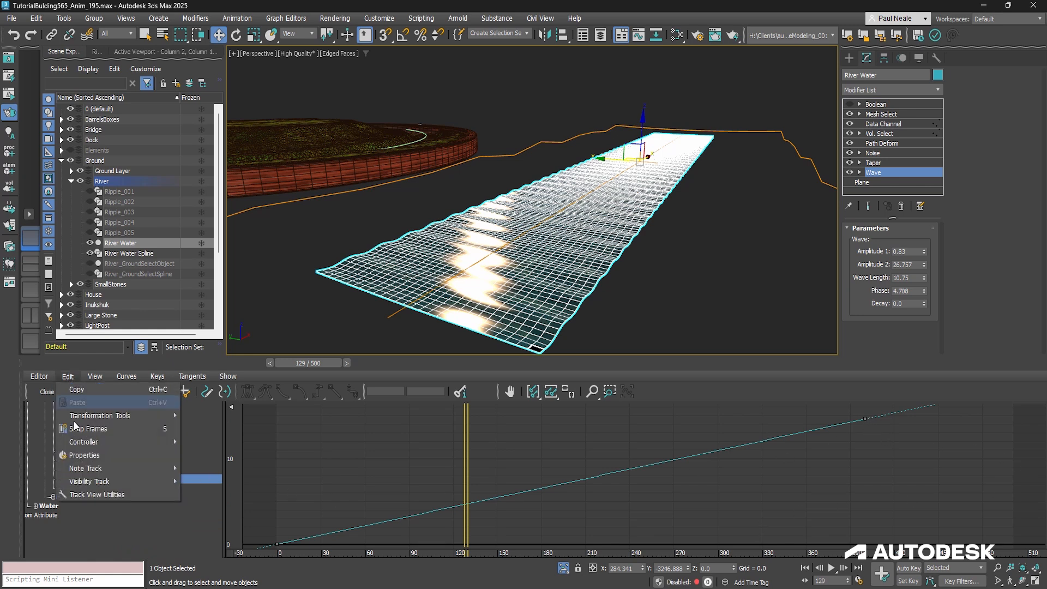
pyautogui.moveTo(105, 446)
pyautogui.click(224, 547)
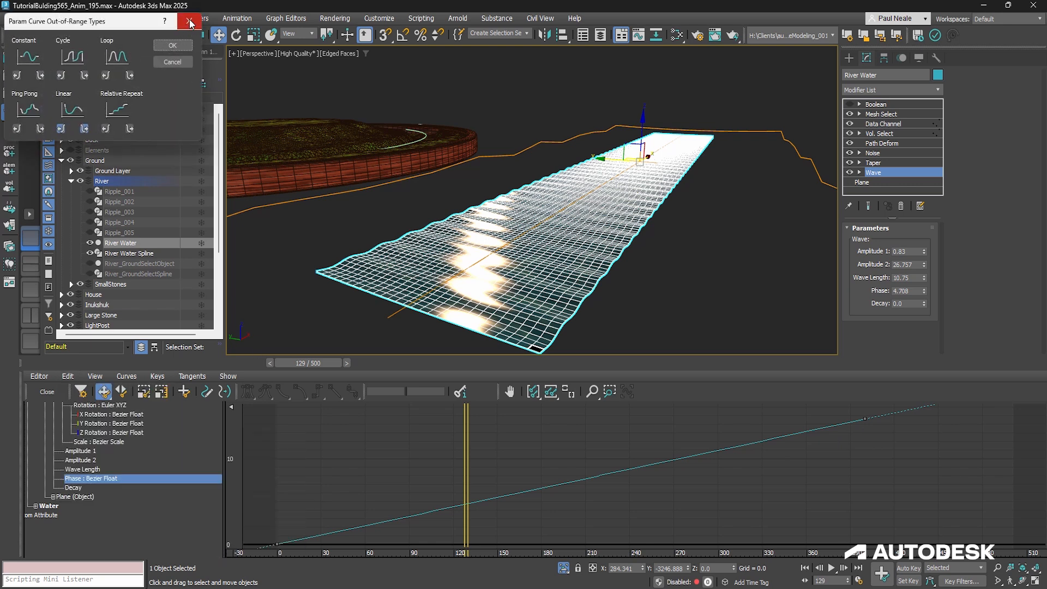
pyautogui.click(174, 45)
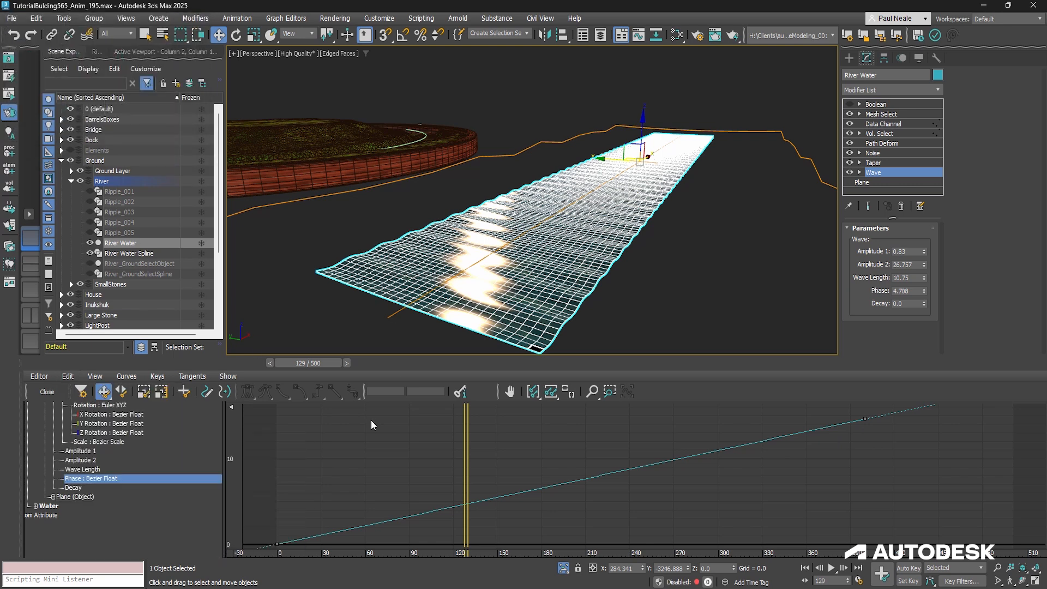
pyautogui.click(92, 469)
# Show River Water at its Taper modifier and examine how the plane narrows along its length.
pyautogui.click(880, 163)
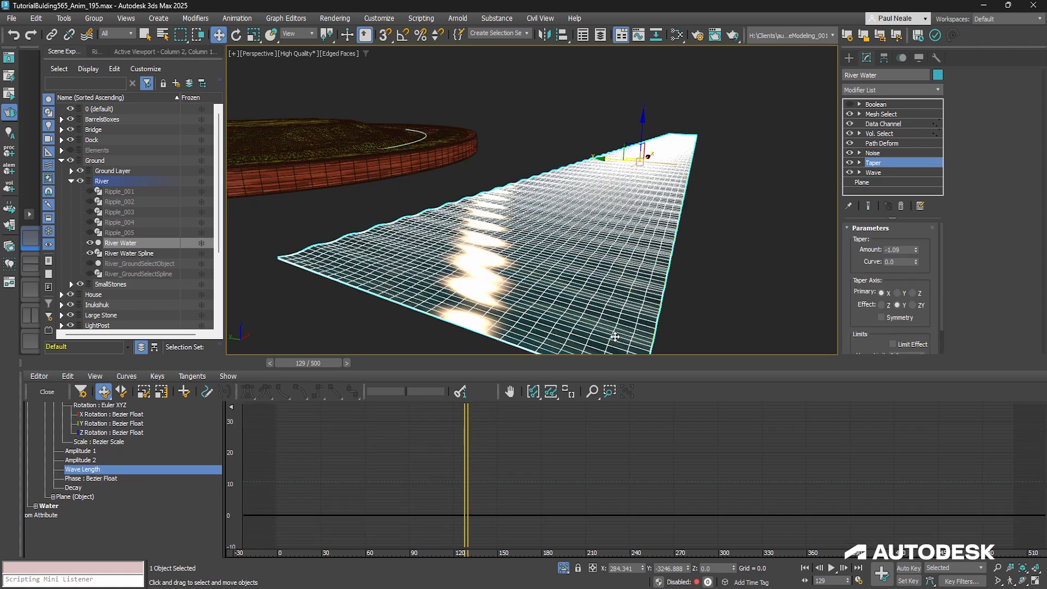
pyautogui.moveTo(462, 433)
pyautogui.mouseDown()
pyautogui.moveTo(354, 434)
pyautogui.moveTo(478, 428)
pyautogui.mouseUp()
pyautogui.keyDown('alt'); pyautogui.moveTo(615, 238); pyautogui.dragTo(577, 256, button='middle'); pyautogui.keyUp('alt')
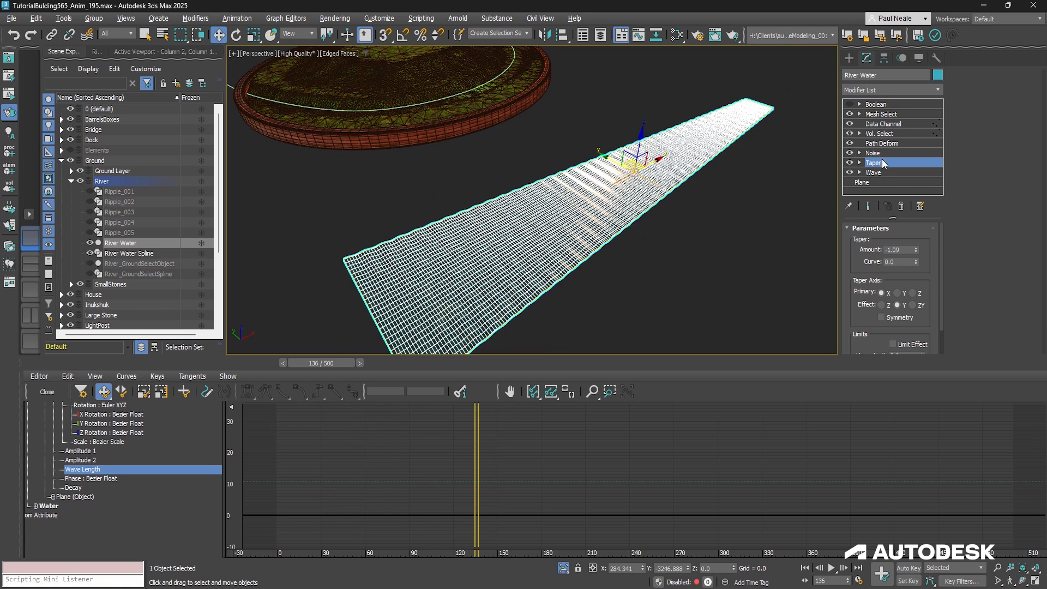
# Show River Water's Noise modifier, scrub back to frame 55, and examine its strength and animation parameters.
pyautogui.click(872, 153)
pyautogui.keyDown('alt'); pyautogui.moveTo(681, 235); pyautogui.dragTo(610, 307, button='middle'); pyautogui.keyUp('alt')
pyautogui.moveTo(478, 428); pyautogui.dragTo(376, 428)
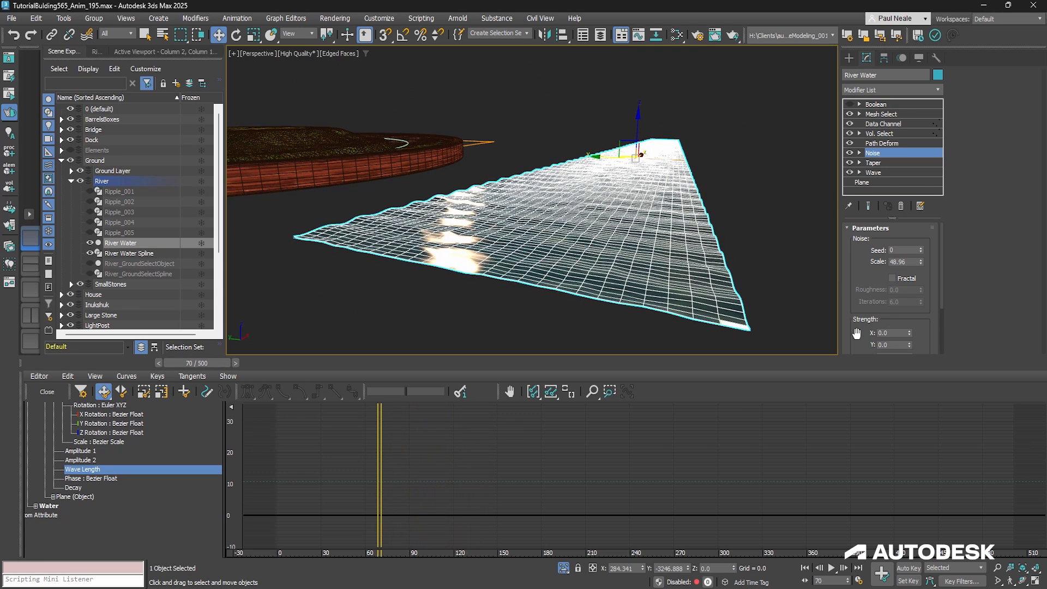
pyautogui.moveTo(853, 327); pyautogui.dragTo(850, 248)
pyautogui.moveTo(378, 456); pyautogui.dragTo(357, 454)
# Display only the Noise modifier's Phase curve from River Water's modifier tracks.
pyautogui.moveTo(174, 453); pyautogui.dragTo(180, 388)
pyautogui.click(70, 442)
pyautogui.click(112, 534)
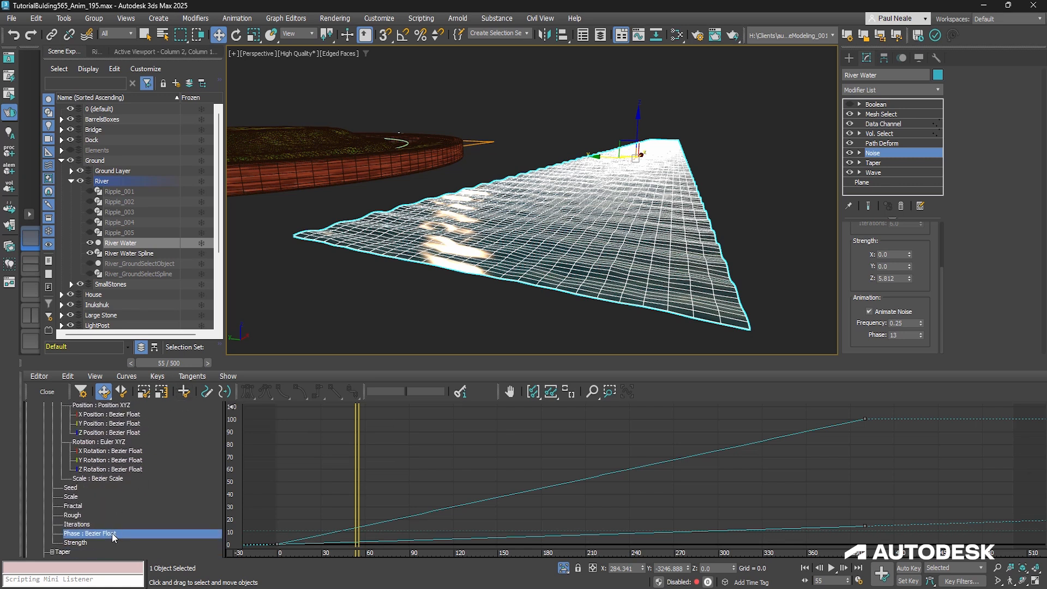
pyautogui.click(107, 533)
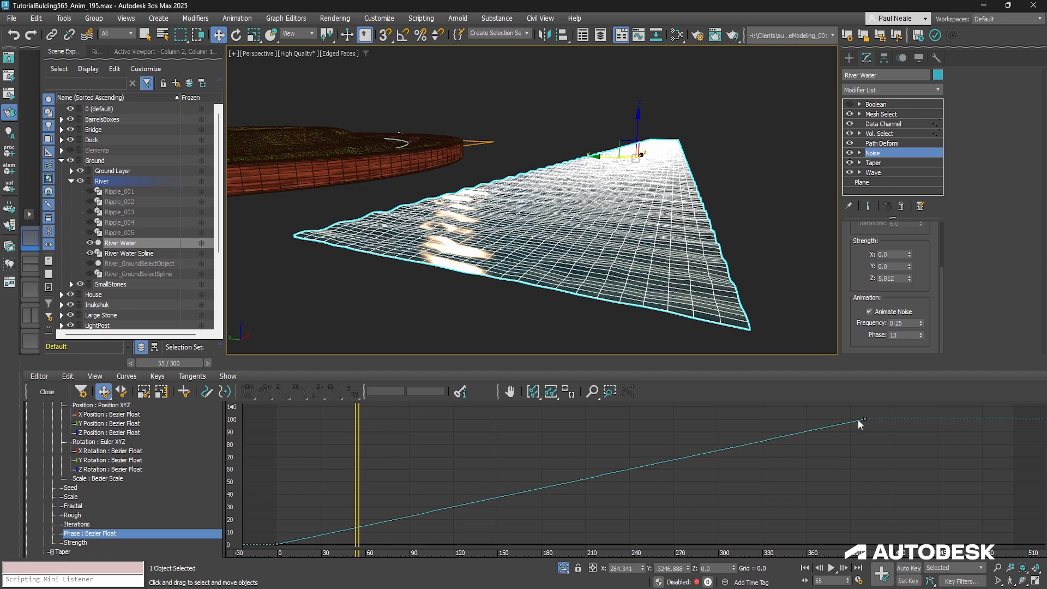
# Set the Noise Phase curve's out-of-range type to Linear and scrub to frame 51 to check the motion.
pyautogui.click(68, 376)
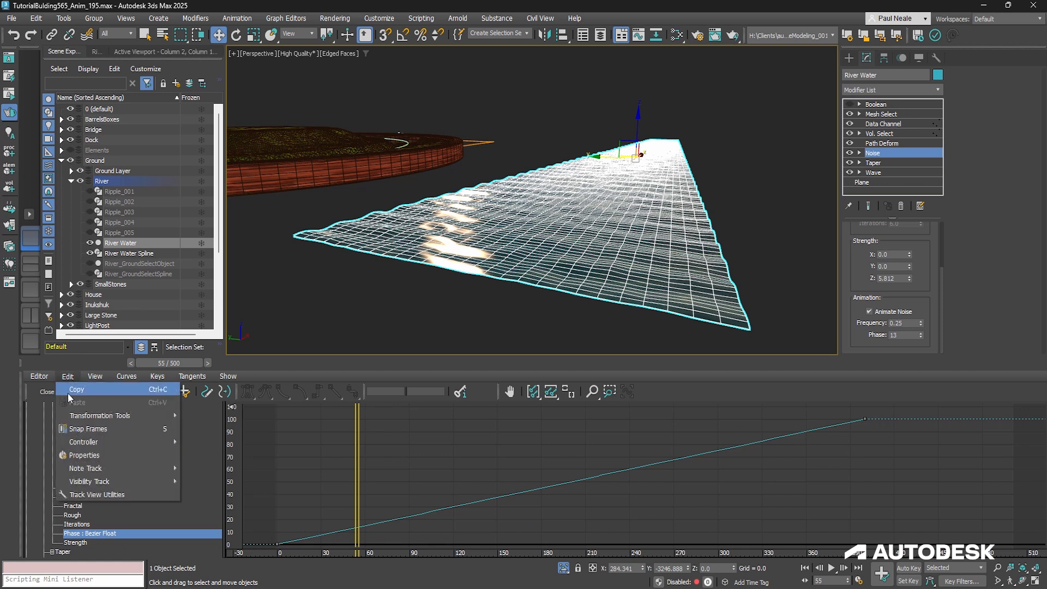
pyautogui.moveTo(94, 443)
pyautogui.click(245, 548)
pyautogui.click(71, 110)
pyautogui.click(170, 50)
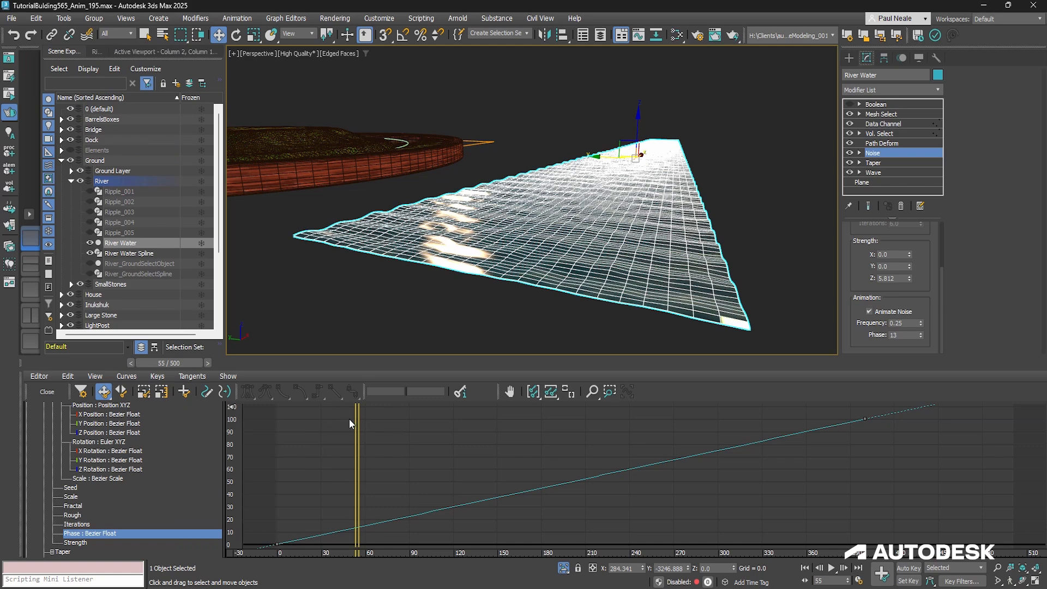
pyautogui.moveTo(356, 416); pyautogui.dragTo(327, 499)
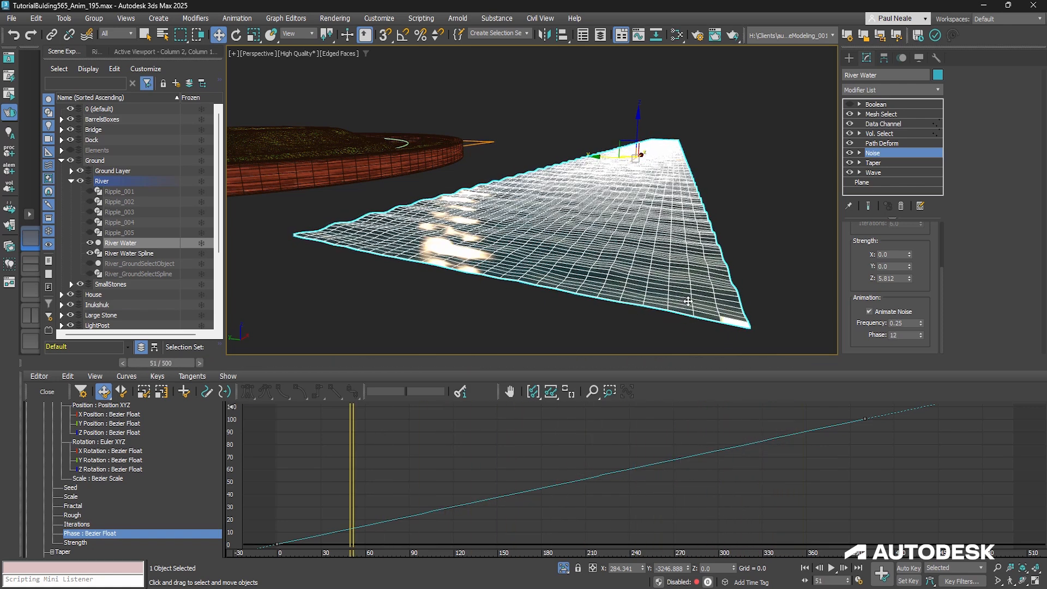
# Show River Water at its Path Deform modifier and examine how the plane follows the river spline.
pyautogui.scroll(1, 709, 263)
pyautogui.keyDown('alt'); pyautogui.moveTo(709, 263); pyautogui.dragTo(823, 204, button='middle'); pyautogui.keyUp('alt')
pyautogui.click(880, 144)
pyautogui.keyDown('alt'); pyautogui.moveTo(642, 227); pyautogui.dragTo(688, 203, button='middle'); pyautogui.keyUp('alt')
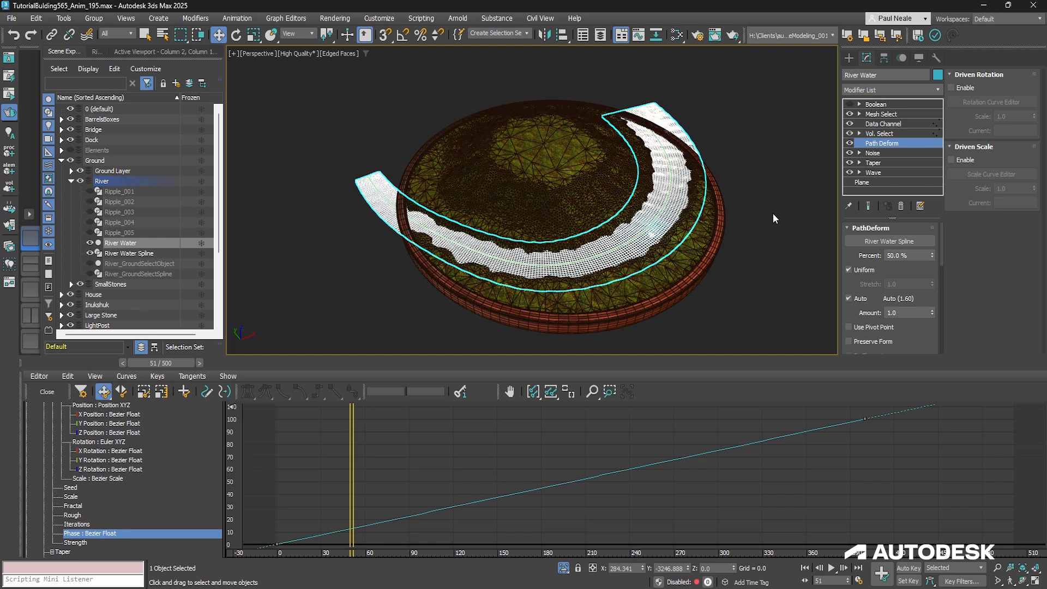
# Examine River Water's Vol. Select modifier, including its mesh-object selection, Invert option and soft selection falloff along the riverbanks.
pyautogui.click(880, 133)
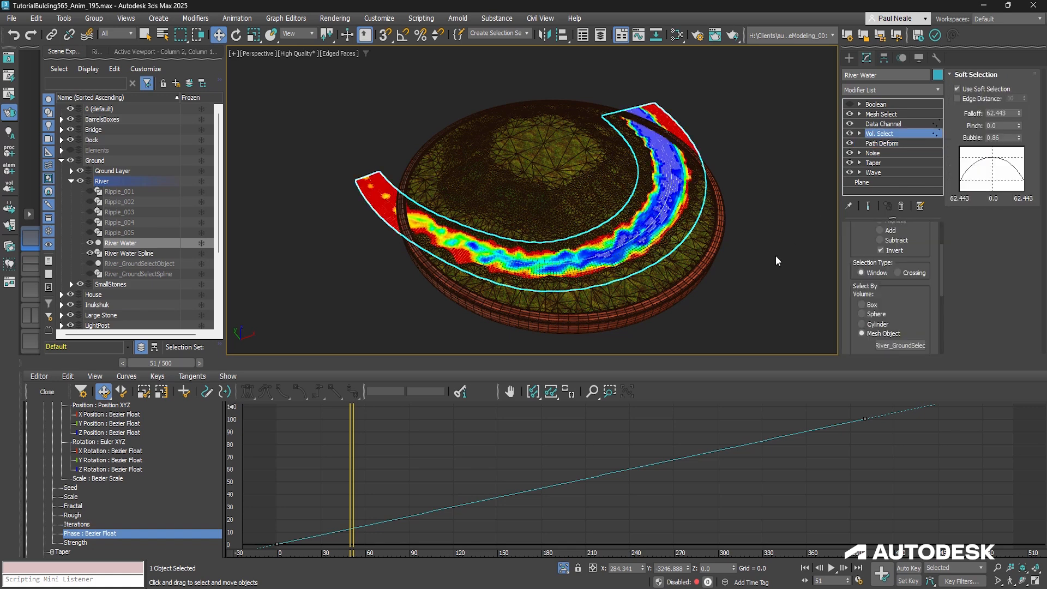
pyautogui.scroll(2, 647, 253)
pyautogui.moveTo(717, 241); pyautogui.dragTo(750, 244, button='middle')
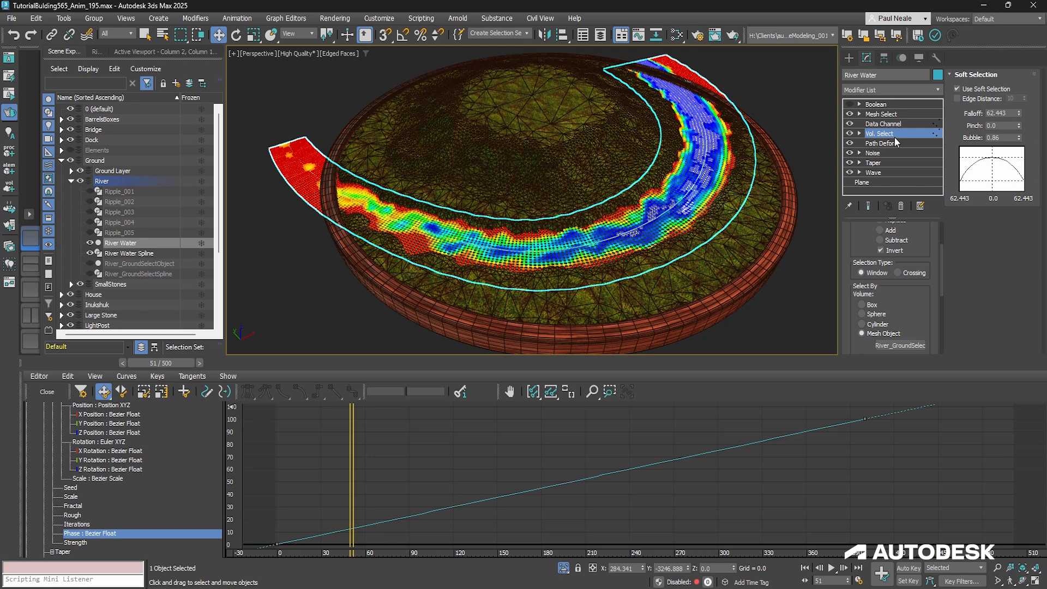
pyautogui.scroll(2, 857, 240)
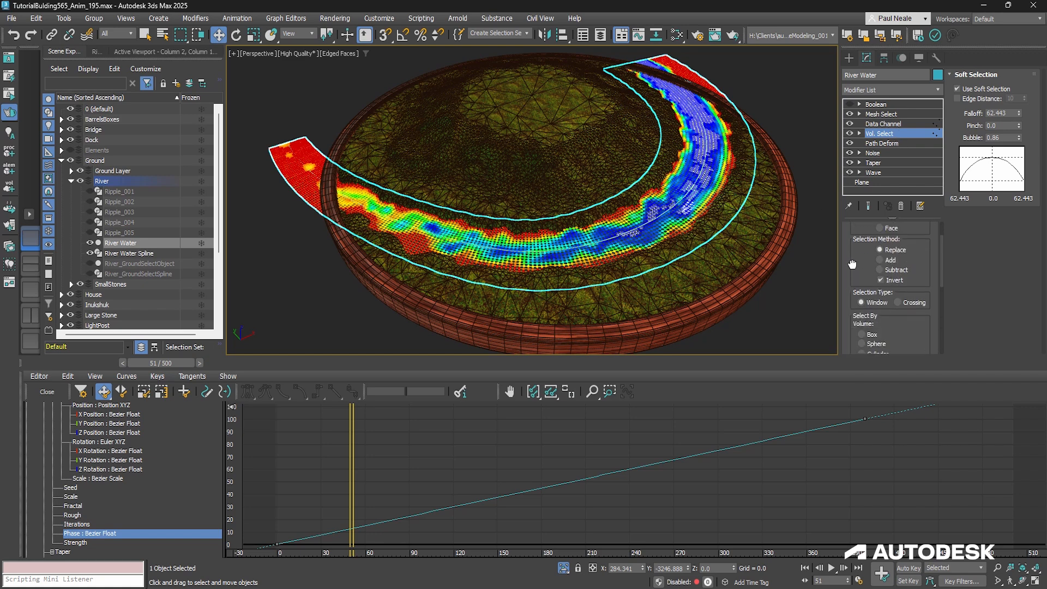
pyautogui.scroll(8, 706, 233)
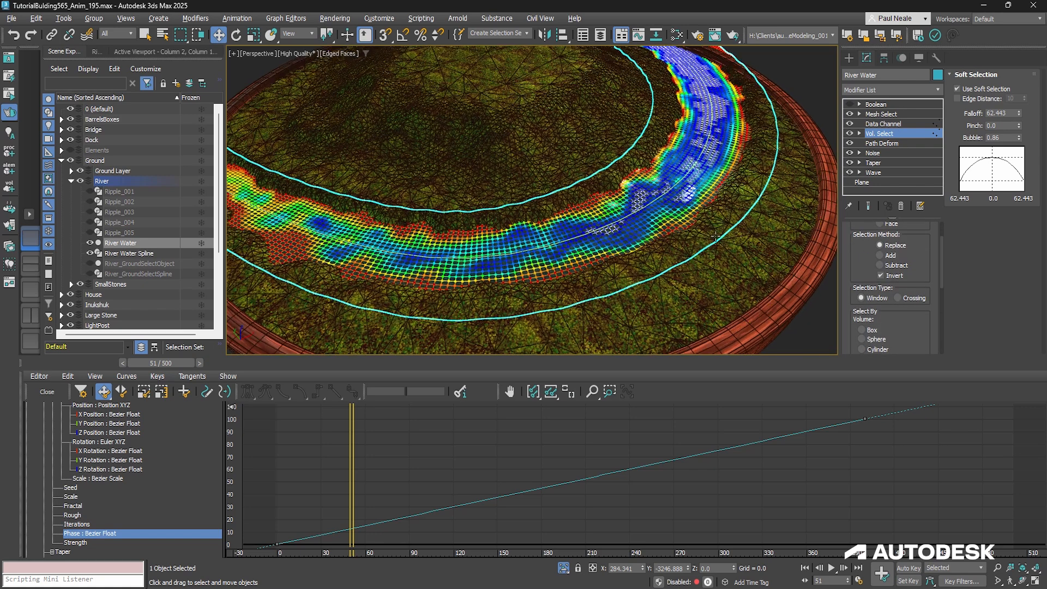
pyautogui.scroll(-5, 718, 243)
pyautogui.scroll(5, 676, 220)
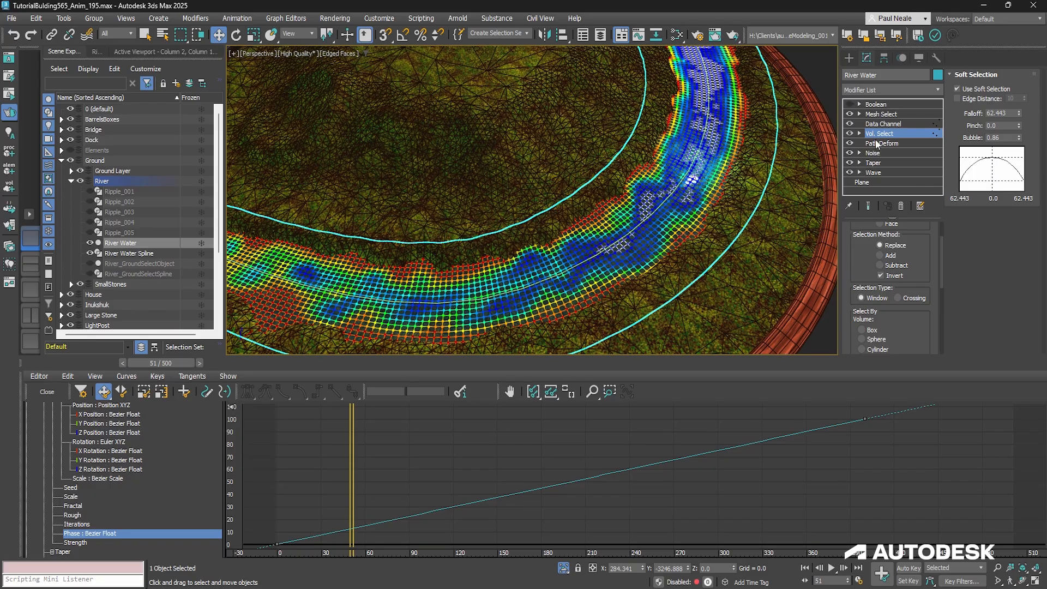
# Examine the Data Channel modifier's Vertex Output operator and the Mesh Select modifier above it.
pyautogui.click(884, 125)
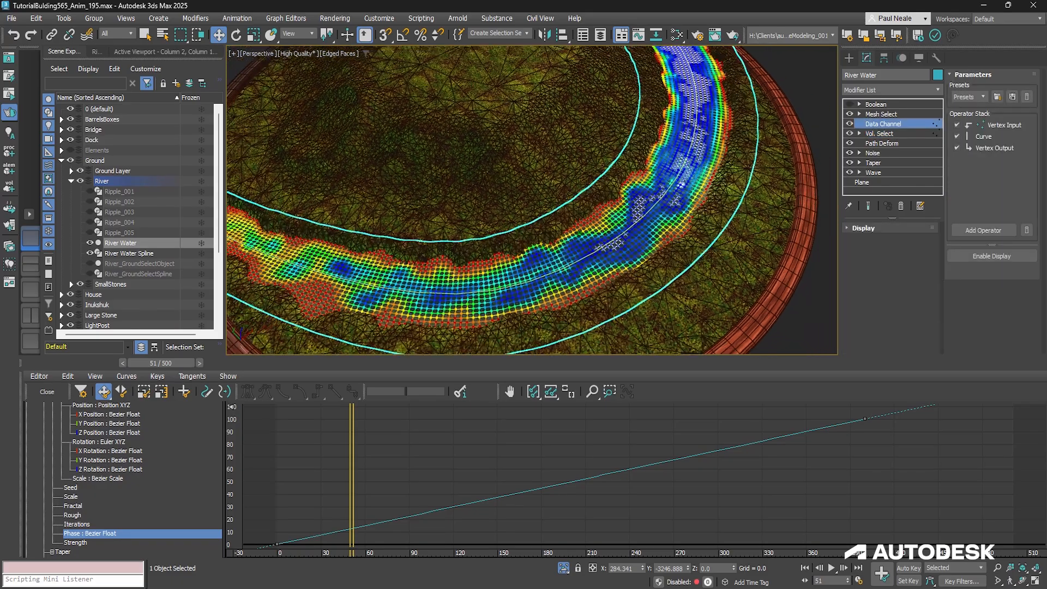
pyautogui.click(996, 148)
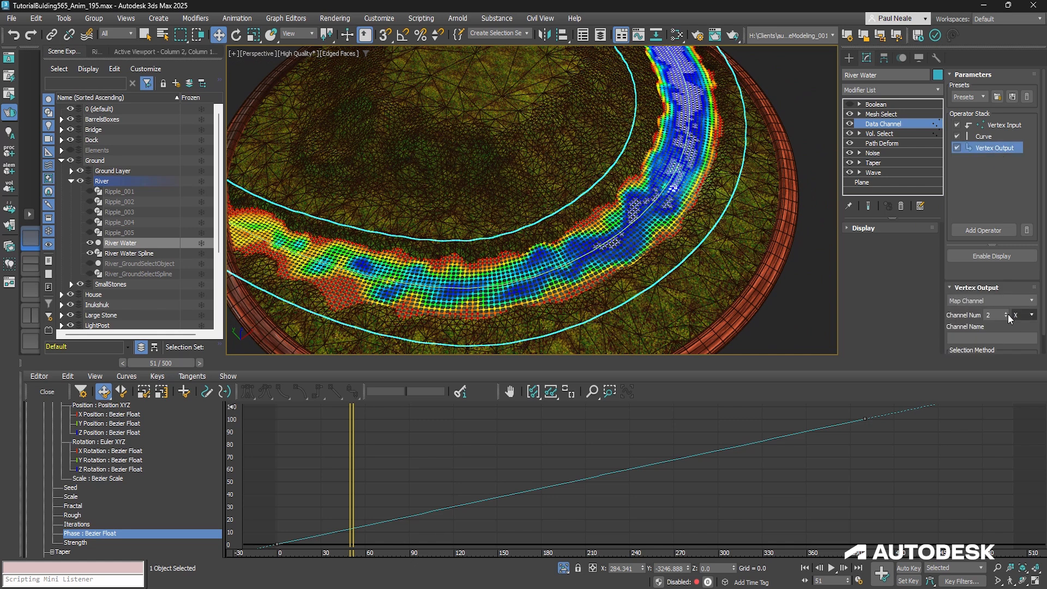
pyautogui.click(892, 115)
pyautogui.keyDown('alt'); pyautogui.moveTo(685, 205); pyautogui.dragTo(667, 190, button='middle'); pyautogui.keyUp('alt')
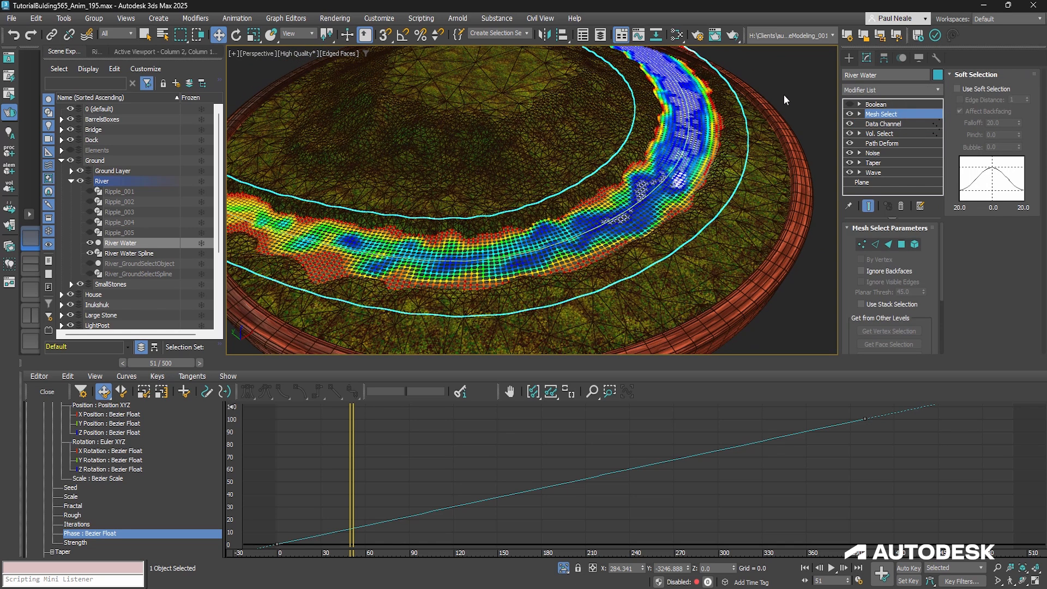
# Deselect River Water, turn off edged faces in the viewport, and scrub the animation back to frame 0.
pyautogui.click(795, 92)
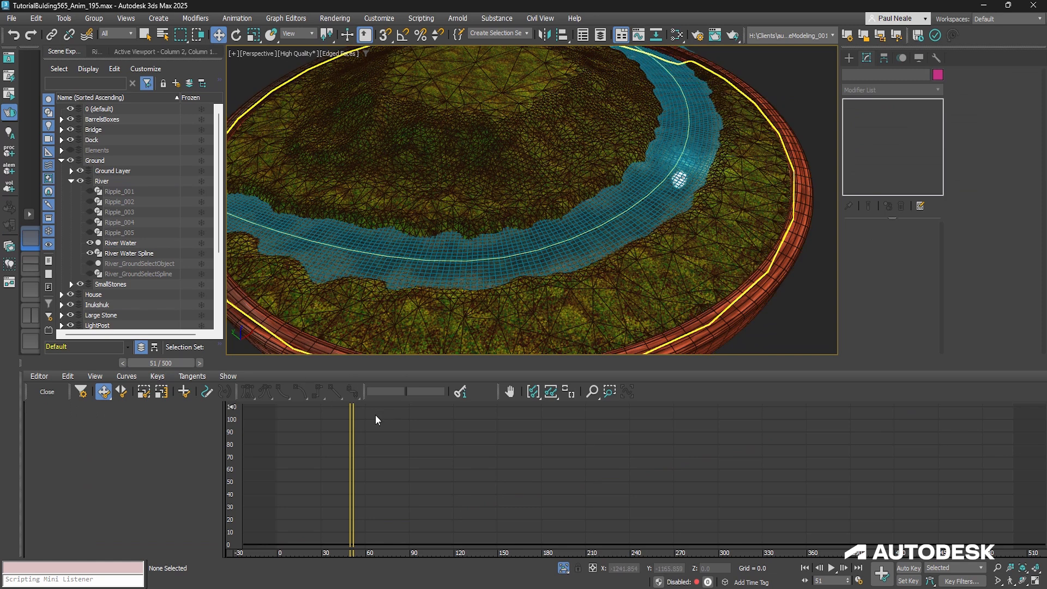
pyautogui.press('F4')
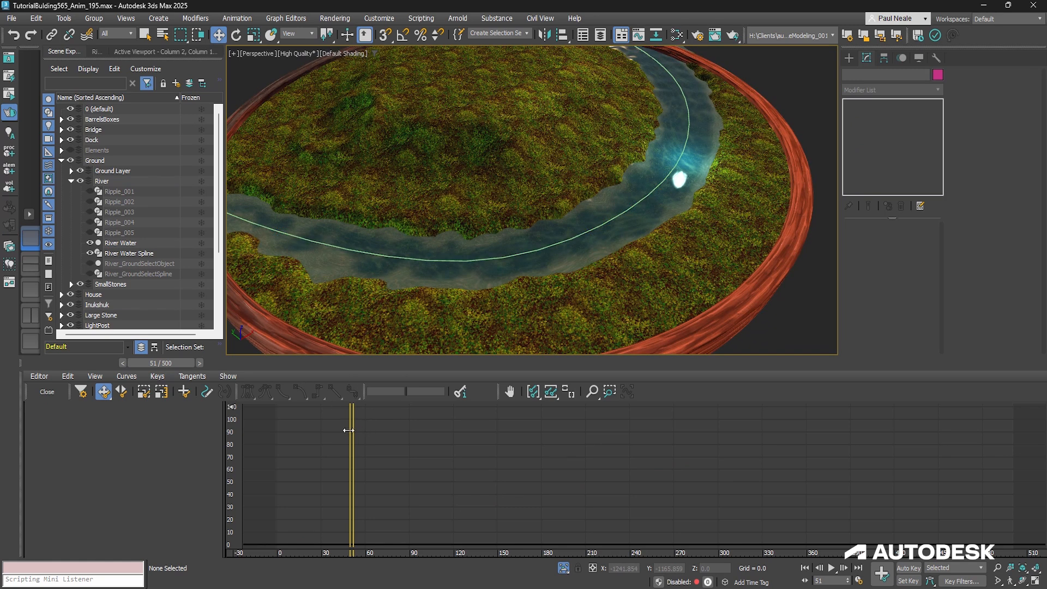
pyautogui.moveTo(350, 429); pyautogui.dragTo(305, 429)
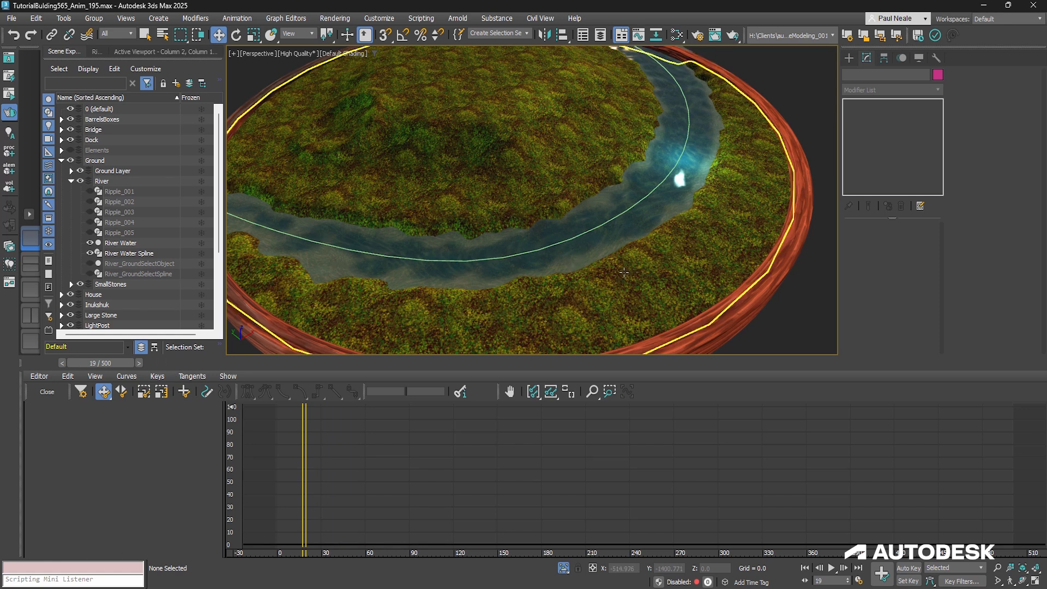
pyautogui.moveTo(306, 430)
pyautogui.mouseDown()
pyautogui.moveTo(283, 427)
pyautogui.moveTo(443, 436)
pyautogui.moveTo(650, 402)
pyautogui.moveTo(769, 404)
pyautogui.moveTo(268, 427)
pyautogui.moveTo(602, 434)
pyautogui.moveTo(220, 423)
pyautogui.moveTo(279, 426)
pyautogui.mouseUp()
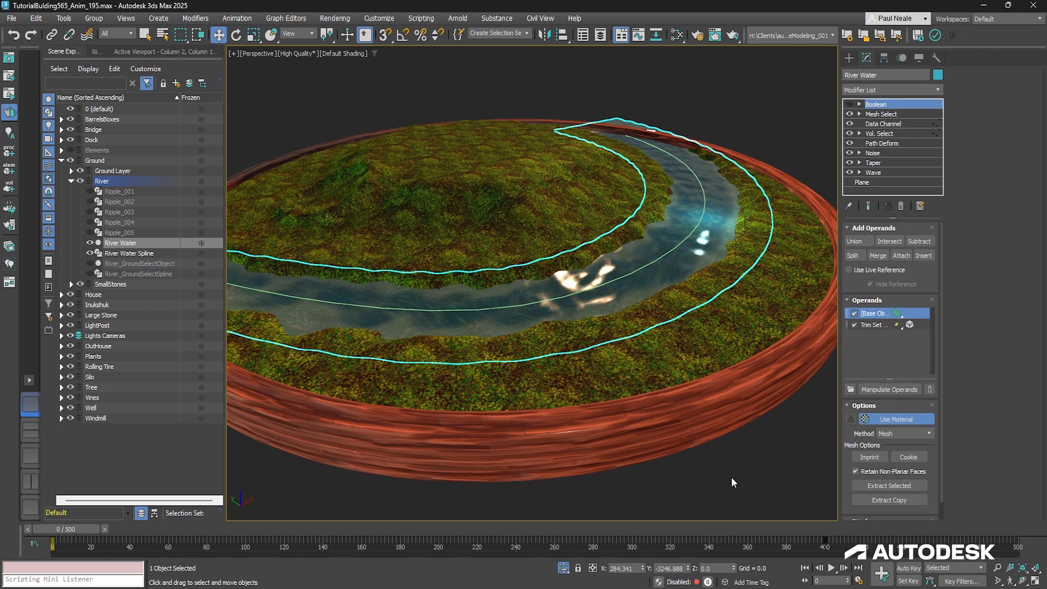
# Preview the water animation with nothing selected by scrubbing to frame 301 and back to frame 0.
pyautogui.click(731, 476)
pyautogui.moveTo(79, 532); pyautogui.dragTo(171, 546)
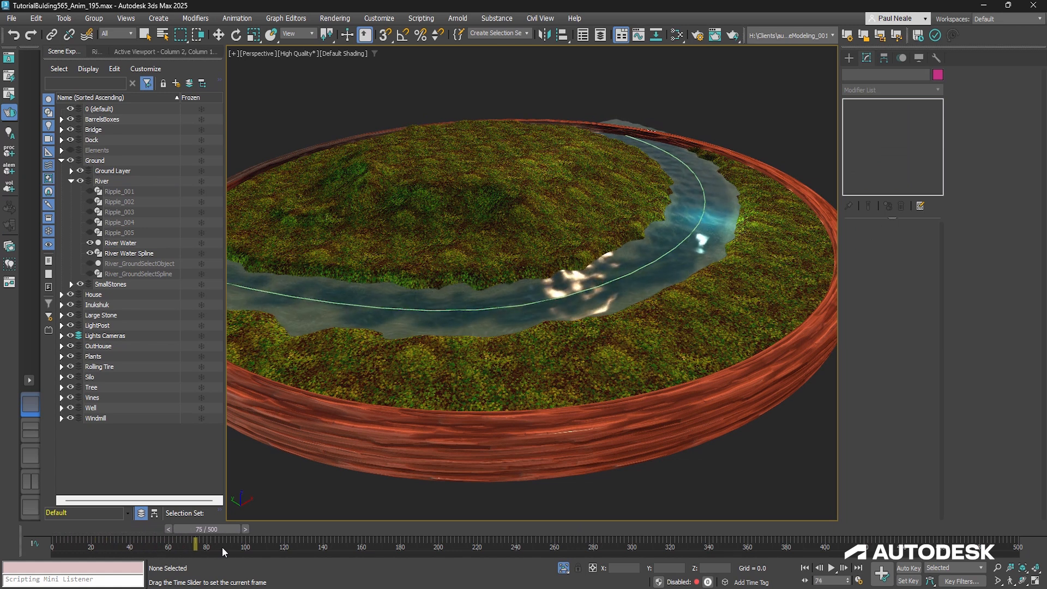
pyautogui.moveTo(243, 549); pyautogui.dragTo(648, 516)
pyautogui.press('w')
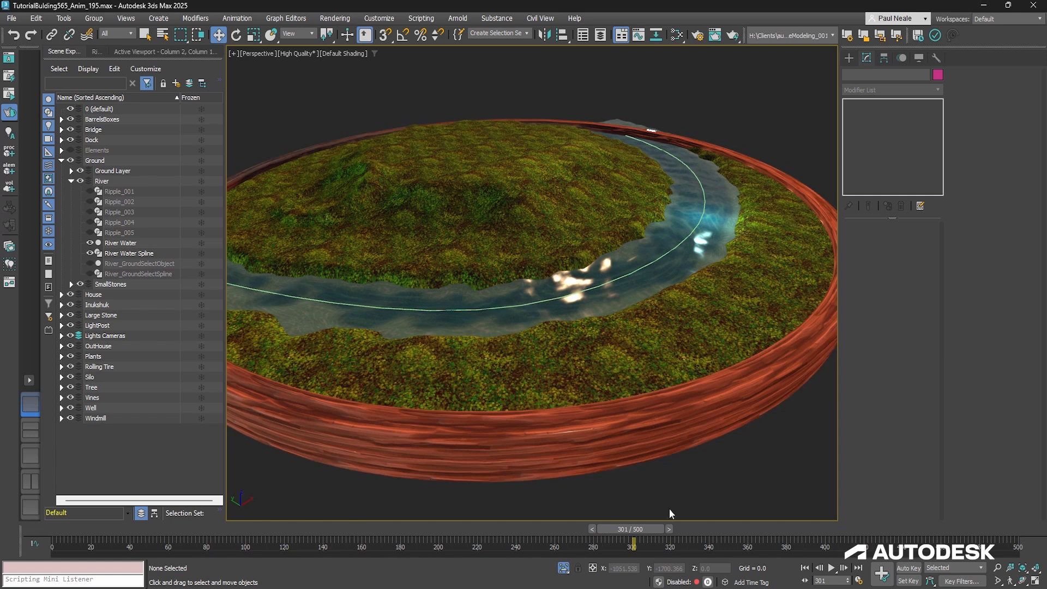
pyautogui.moveTo(639, 532); pyautogui.dragTo(15, 525)
# Select River Water and open the Slate Material Editor to show its Water material graph.
pyautogui.keyDown('alt'); pyautogui.moveTo(648, 267); pyautogui.dragTo(696, 318, button='middle'); pyautogui.keyUp('alt')
pyautogui.click(682, 290)
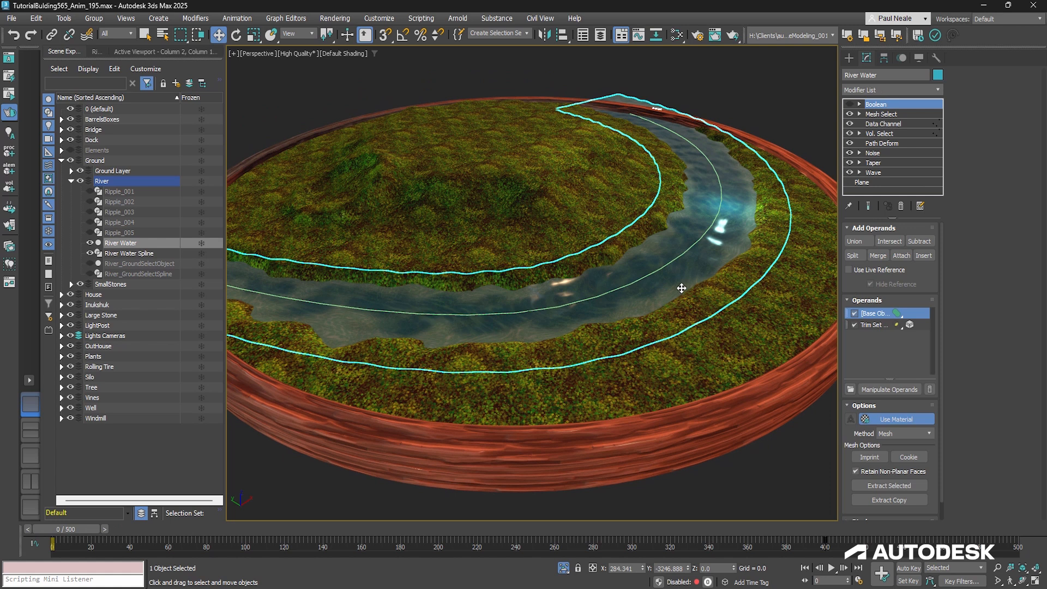
pyautogui.press('m')
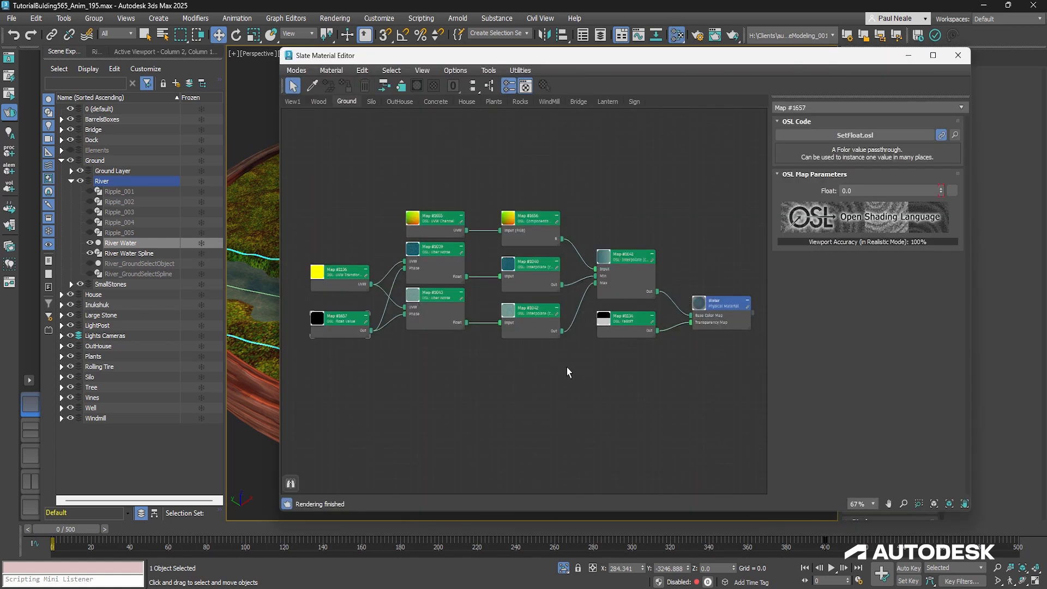
# Open the parameters of the OSL Falloff map feeding the Water material's Transparency Map.
pyautogui.scroll(5, 736, 319)
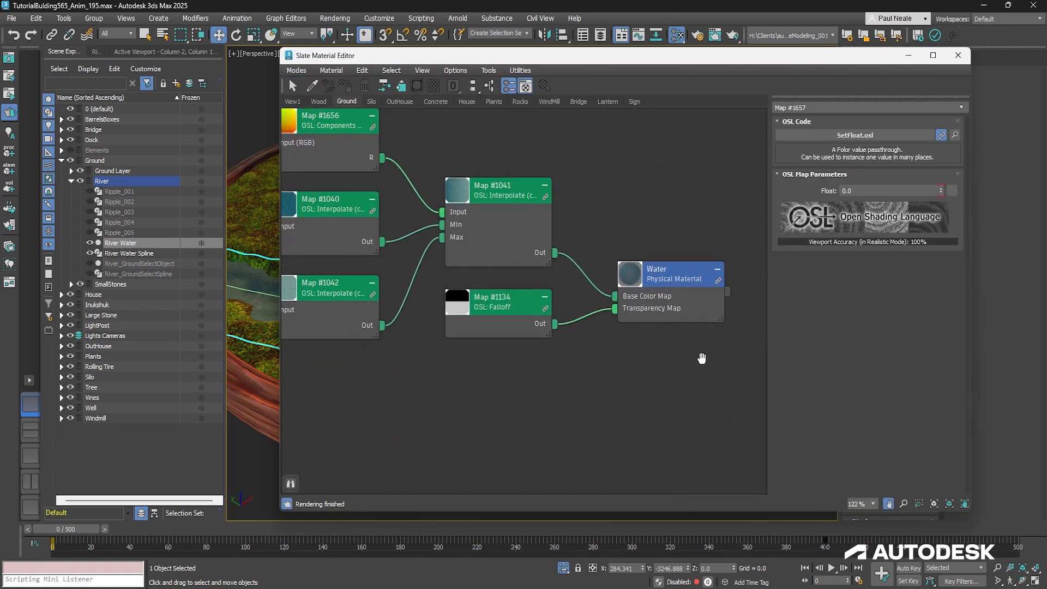
pyautogui.moveTo(558, 381); pyautogui.dragTo(614, 369, button='middle')
pyautogui.click(573, 293)
pyautogui.doubleClick(573, 293)
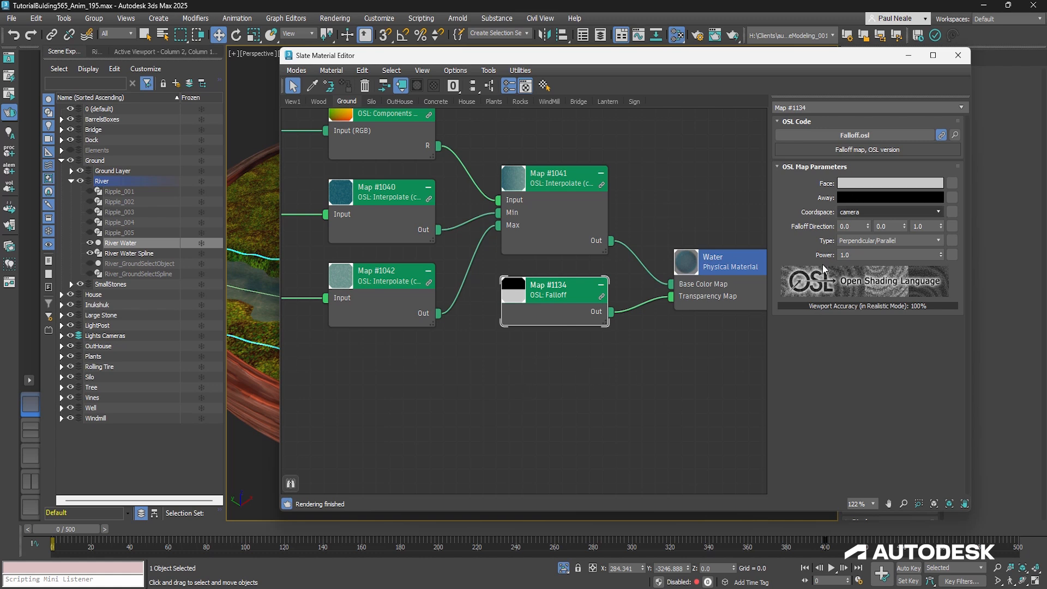
# Inspect the UVW Channel map and the Components map that drive the Input of the Interpolate color map.
pyautogui.moveTo(544, 404); pyautogui.dragTo(619, 427, button='middle')
pyautogui.moveTo(494, 255); pyautogui.dragTo(635, 270, button='middle')
pyautogui.moveTo(697, 246); pyautogui.dragTo(671, 229, button='middle')
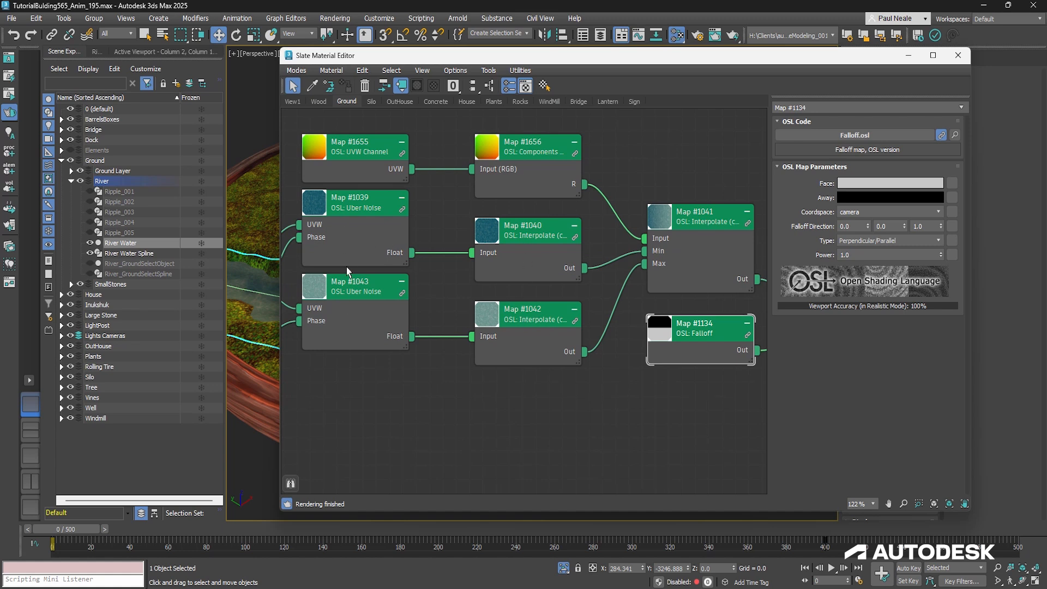
pyautogui.moveTo(346, 228); pyautogui.dragTo(362, 223, button='middle')
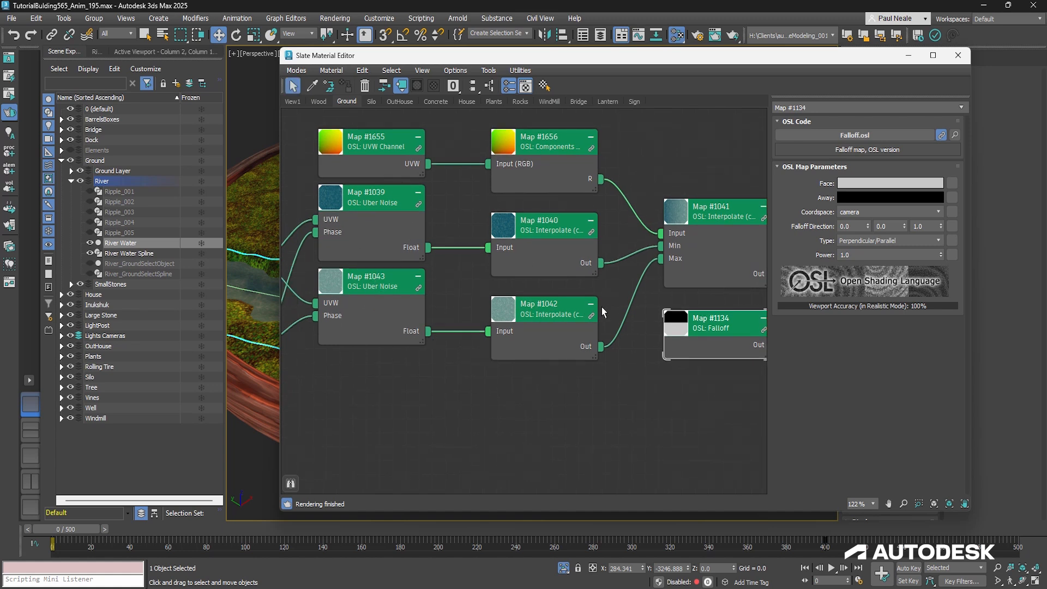
pyautogui.click(707, 221)
pyautogui.click(390, 152)
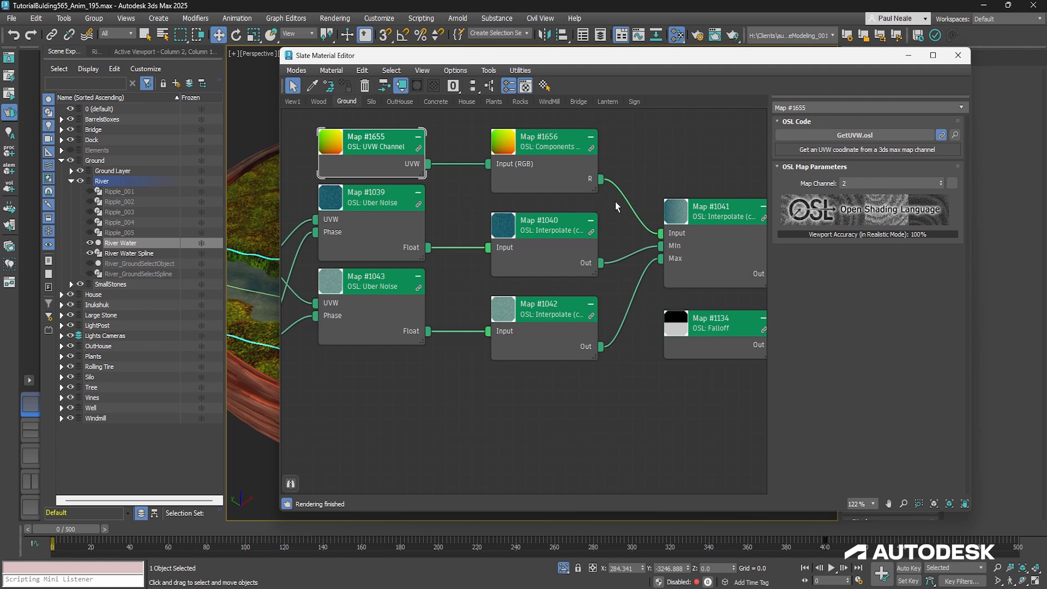
pyautogui.click(557, 146)
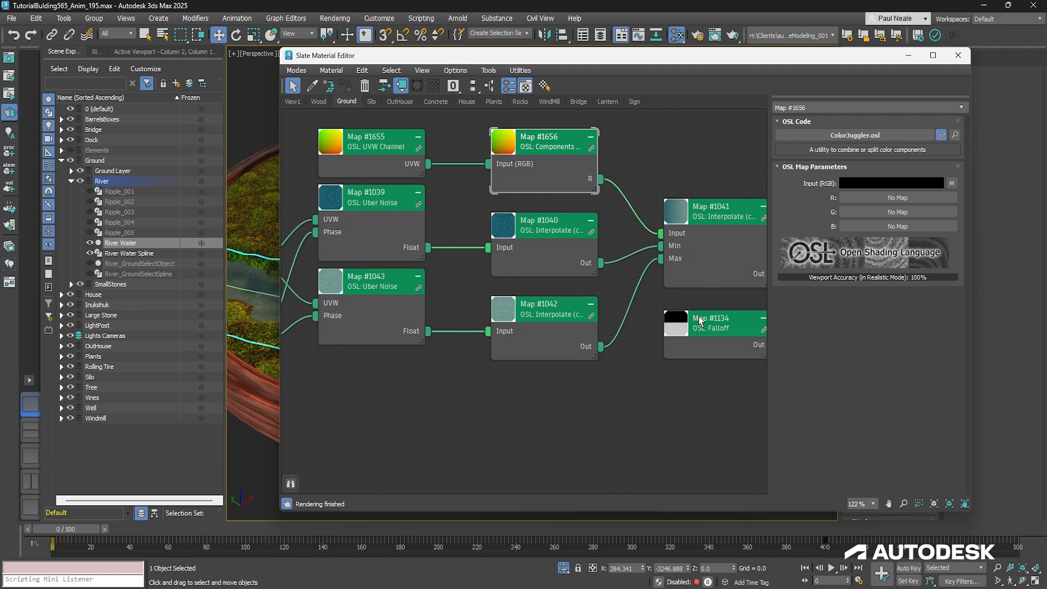
# Inspect the two Uber Noise maps and enlarge the Map #1039 preview, restoring it to its small size.
pyautogui.moveTo(542, 237); pyautogui.dragTo(596, 315, button='middle')
pyautogui.scroll(1, 466, 253)
pyautogui.moveTo(467, 253); pyautogui.dragTo(561, 281, button='middle')
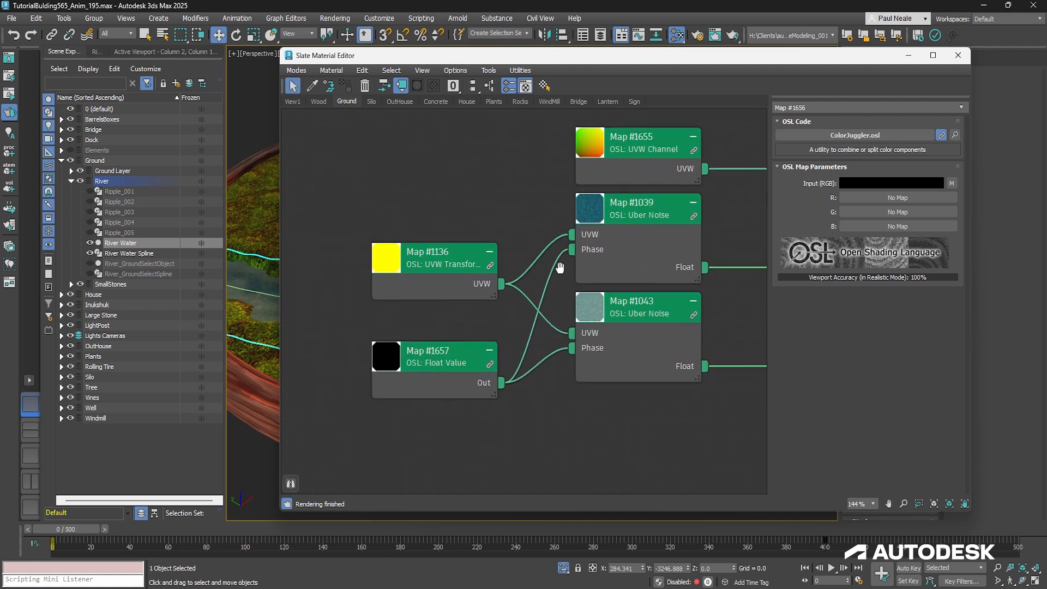
pyautogui.click(620, 215)
pyautogui.click(653, 312)
pyautogui.click(638, 215)
pyautogui.click(593, 216)
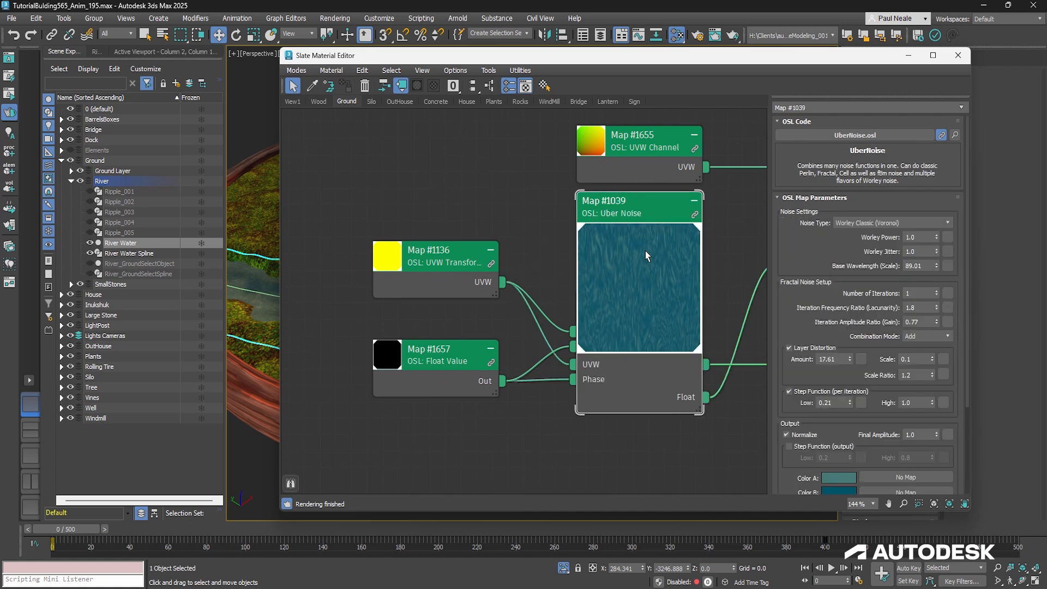
pyautogui.click(632, 264)
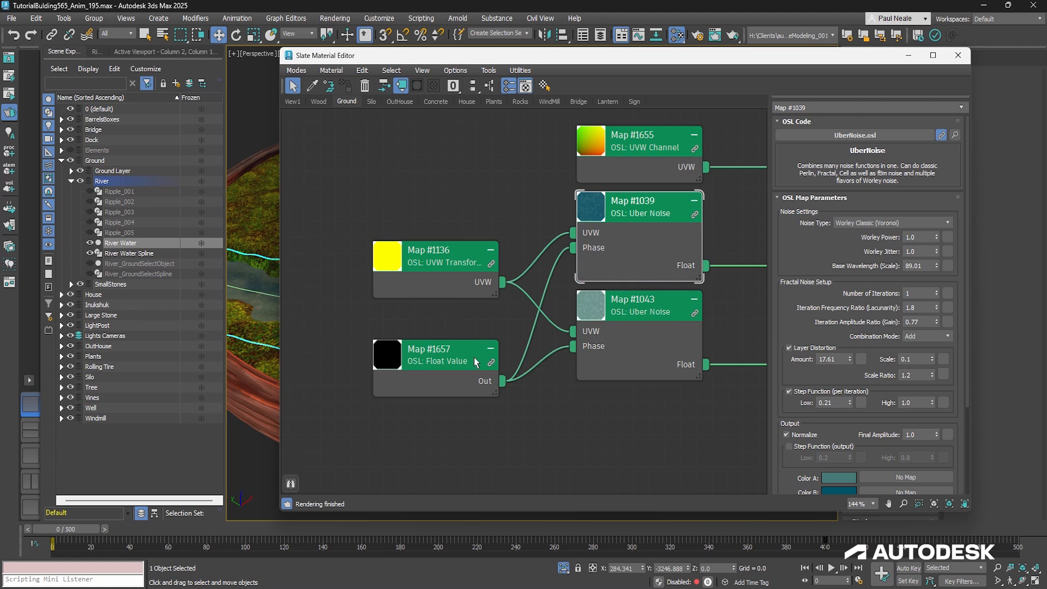
# Review the UVW Transform parameters and show all additional params on the UVW Transform and Float Value nodes.
pyautogui.doubleClick(431, 260)
pyautogui.moveTo(474, 327); pyautogui.dragTo(554, 275, button='middle')
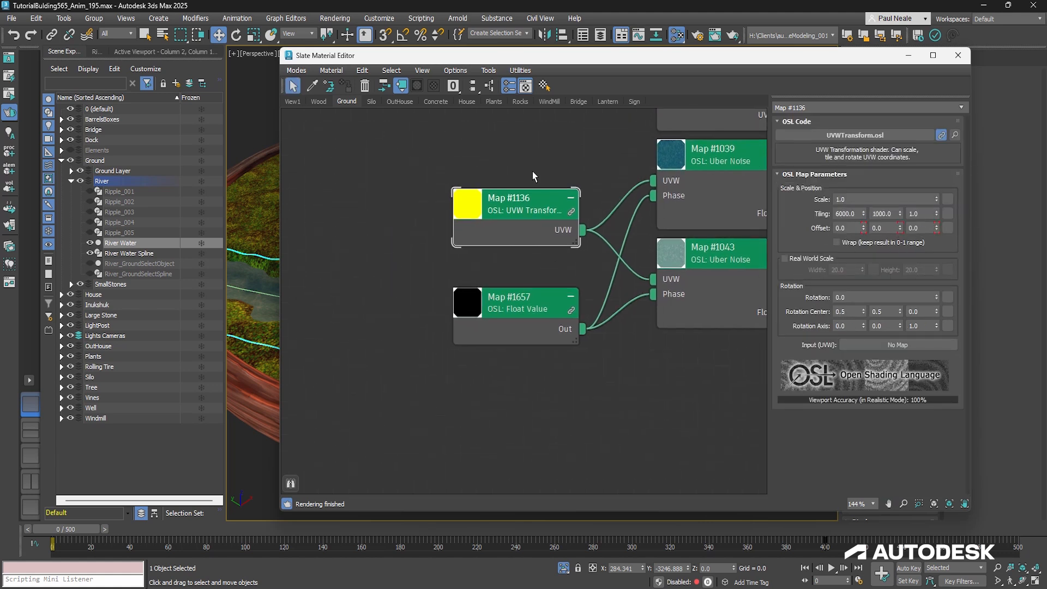
pyautogui.moveTo(420, 141); pyautogui.dragTo(587, 422)
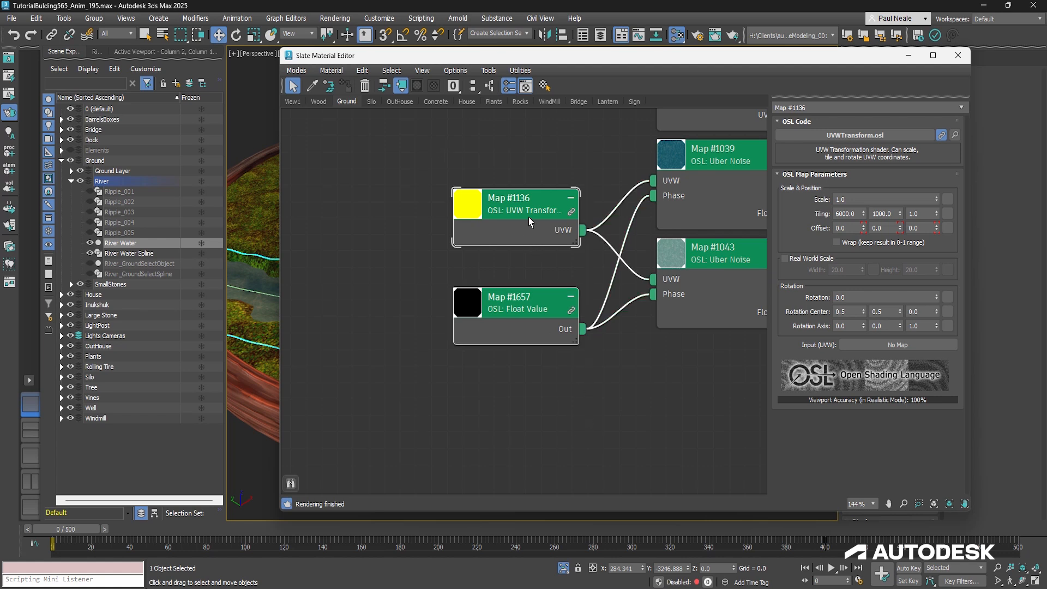
pyautogui.moveTo(418, 168); pyautogui.dragTo(608, 386)
pyautogui.rightClick(513, 209)
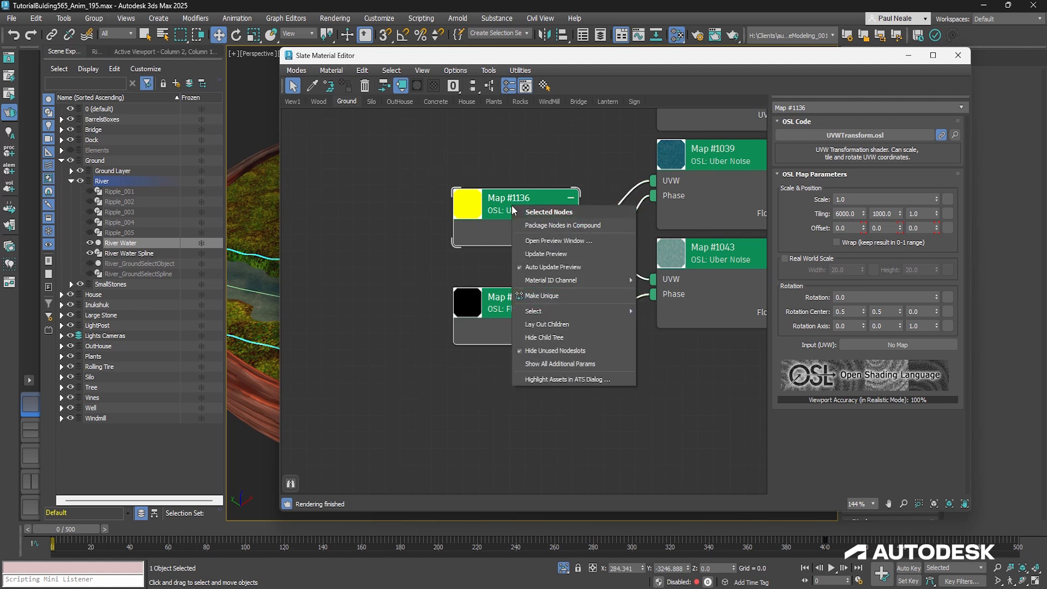
pyautogui.click(561, 364)
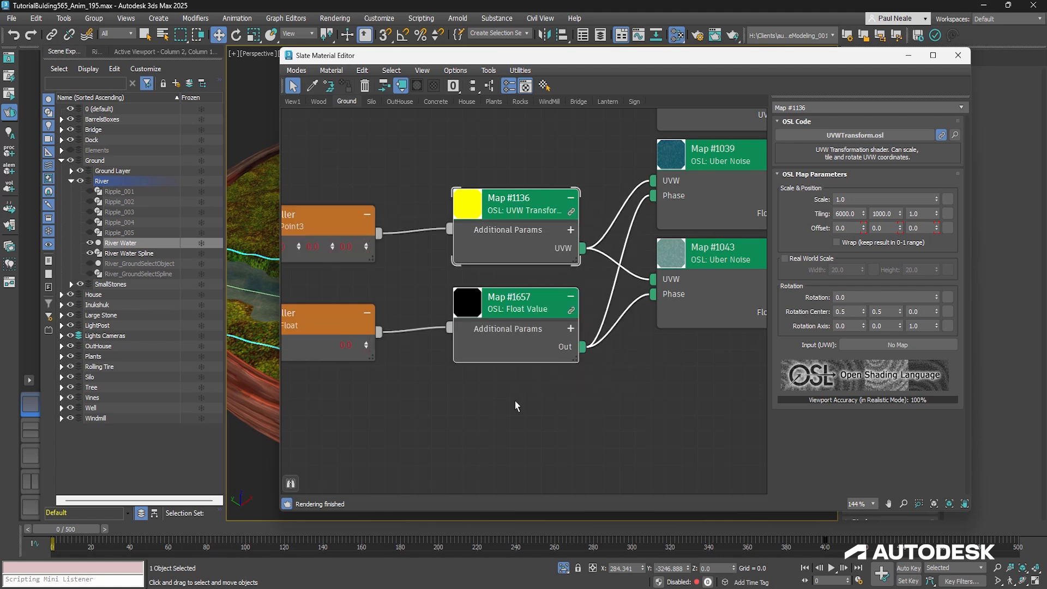
pyautogui.moveTo(518, 404); pyautogui.dragTo(611, 394, button='middle')
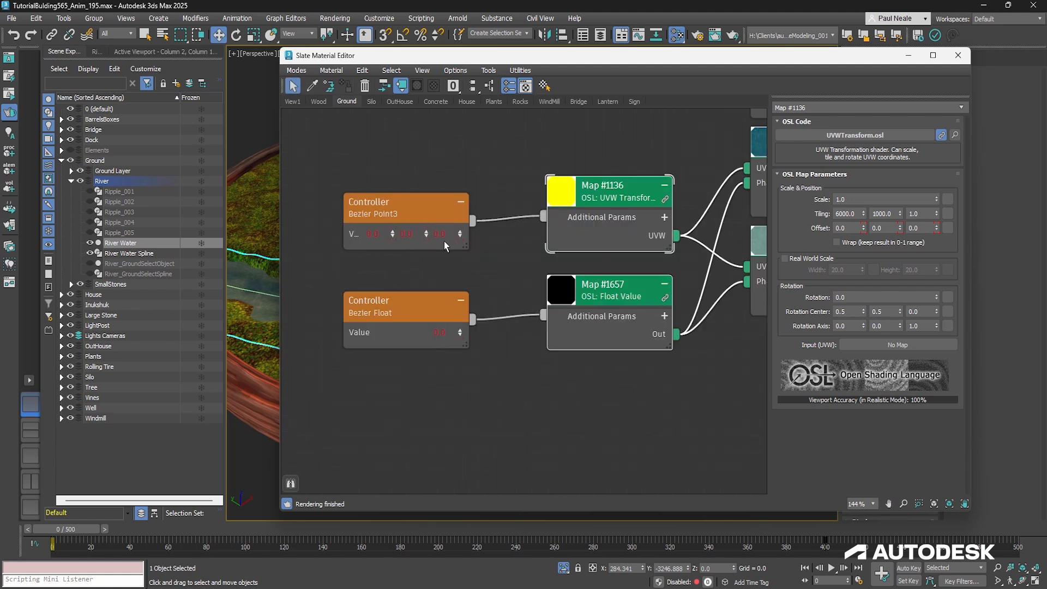
# Expand the Additional Params of the UVW Transform and Float Value nodes and select the Bezier Point3 controller.
pyautogui.click(414, 213)
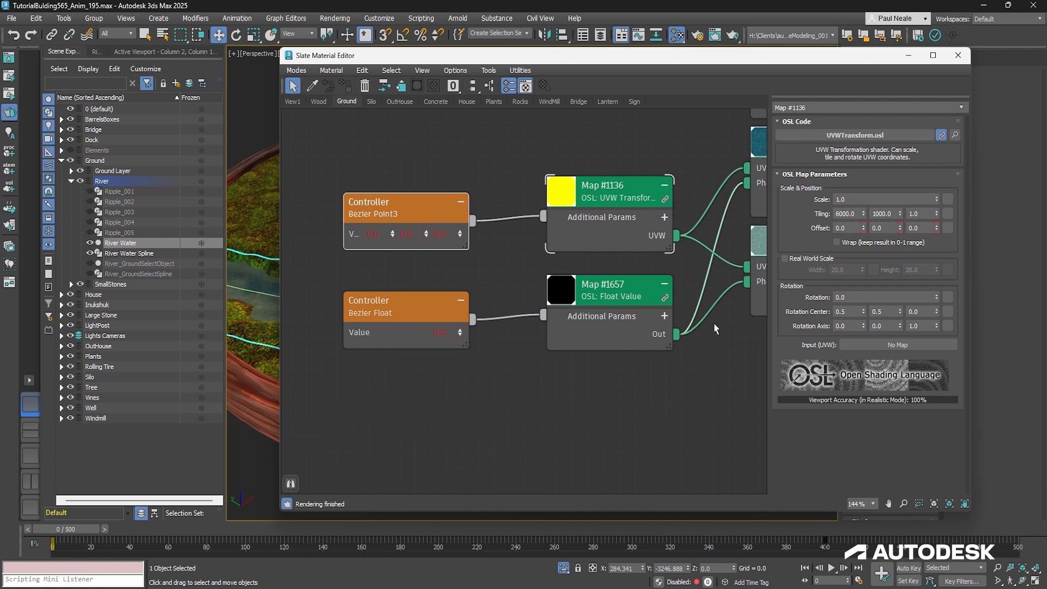
pyautogui.click(664, 218)
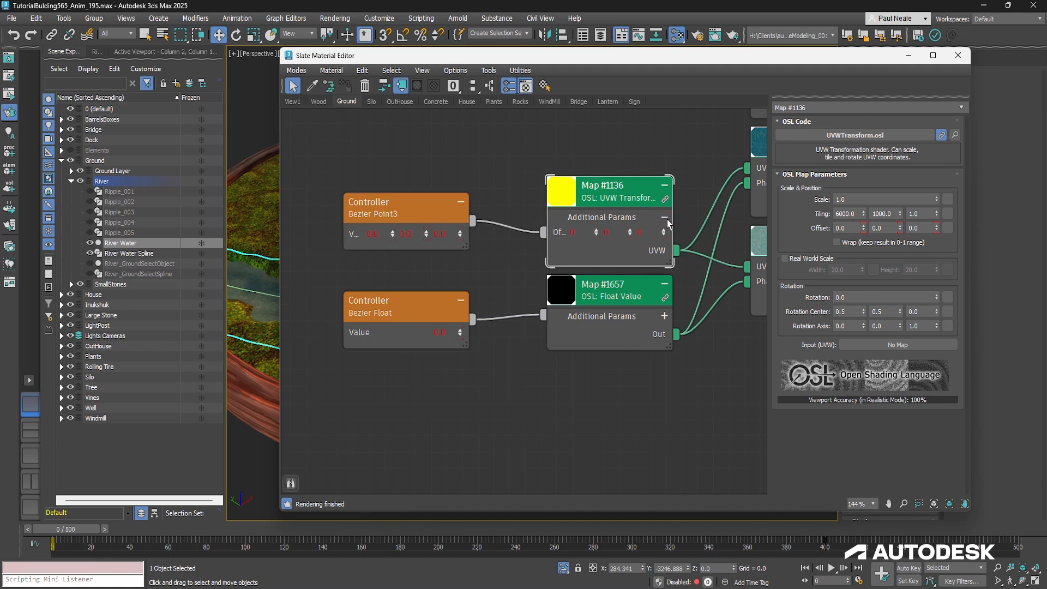
pyautogui.click(664, 316)
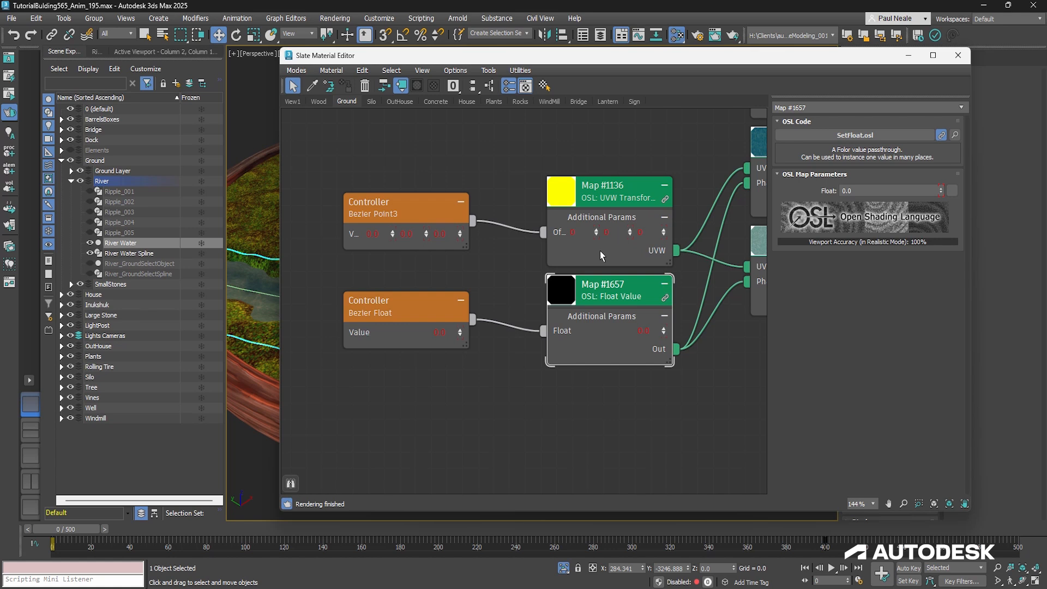
pyautogui.click(622, 203)
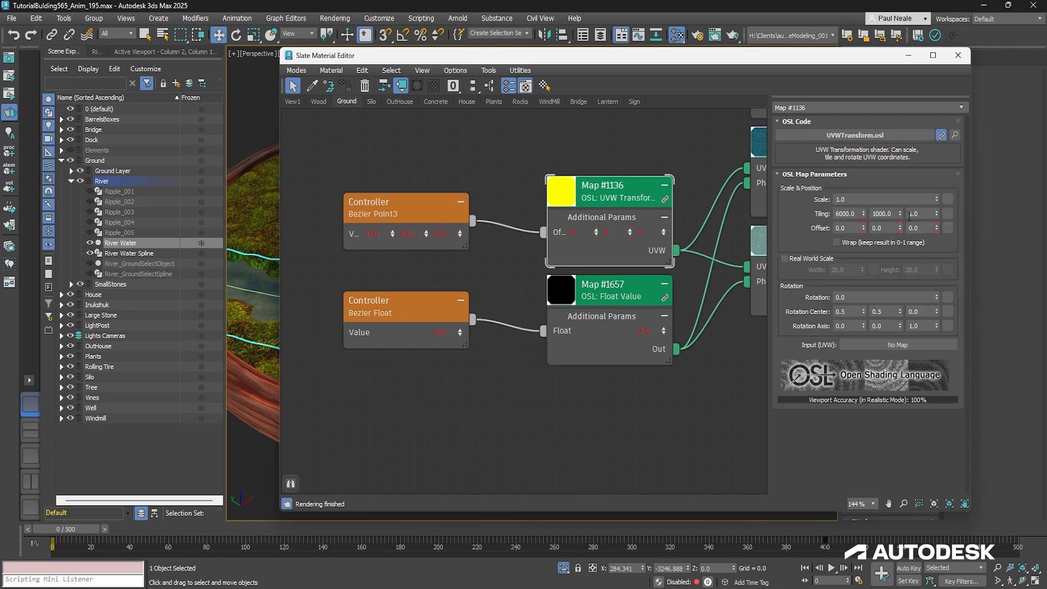
pyautogui.click(438, 212)
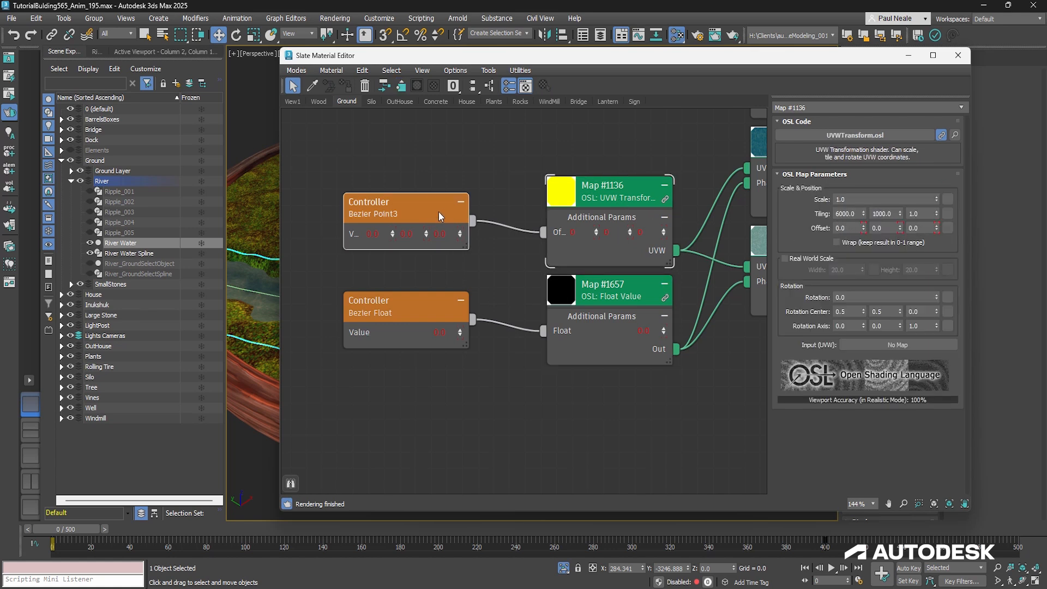
# Open the curve editor below the viewport and filter its track list to Animated Tracks.
pyautogui.click(34, 543)
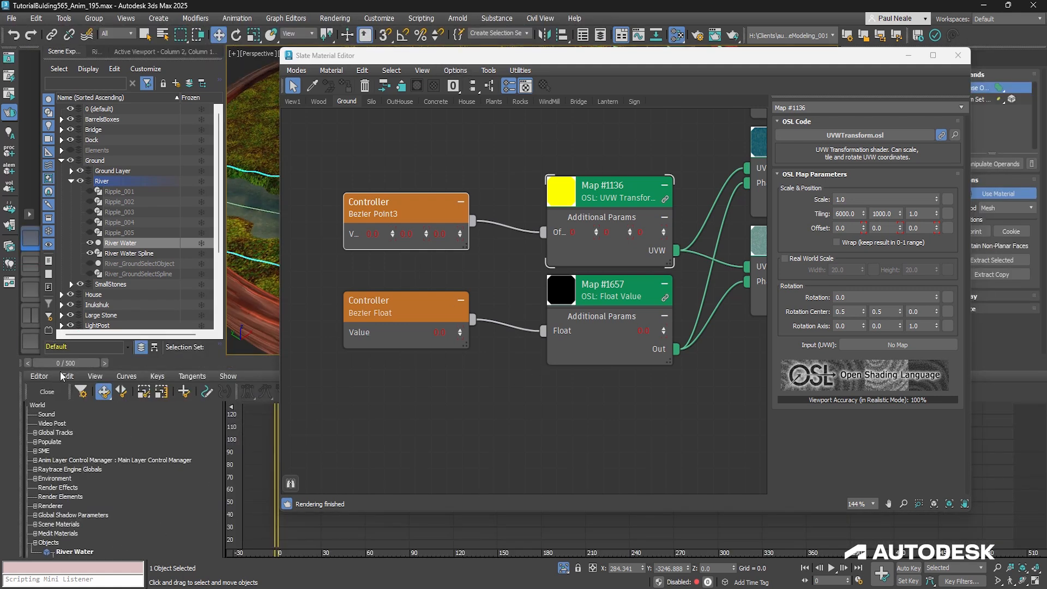
pyautogui.click(81, 391)
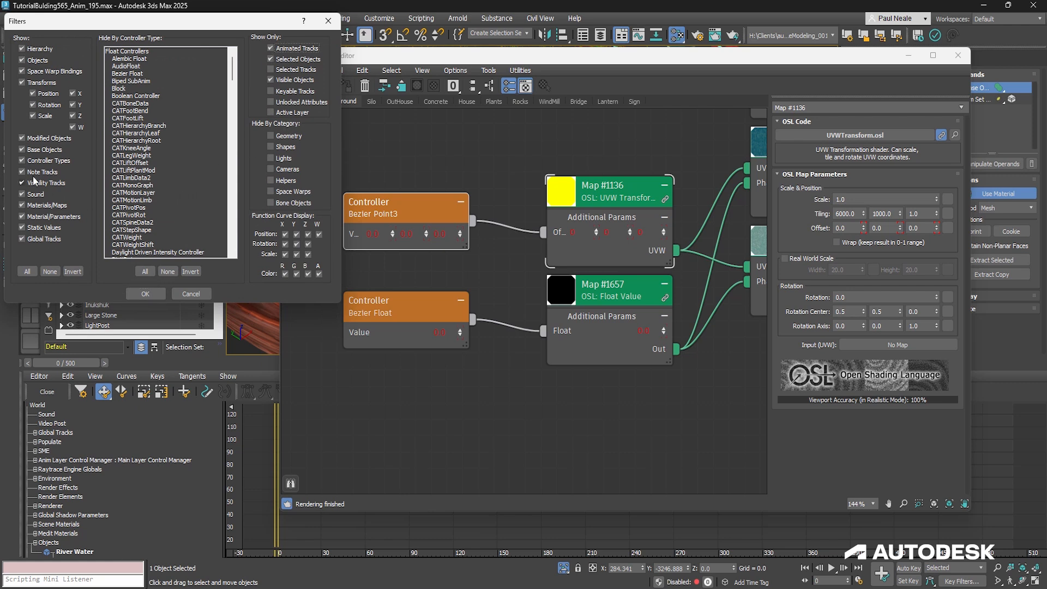
pyautogui.click(145, 294)
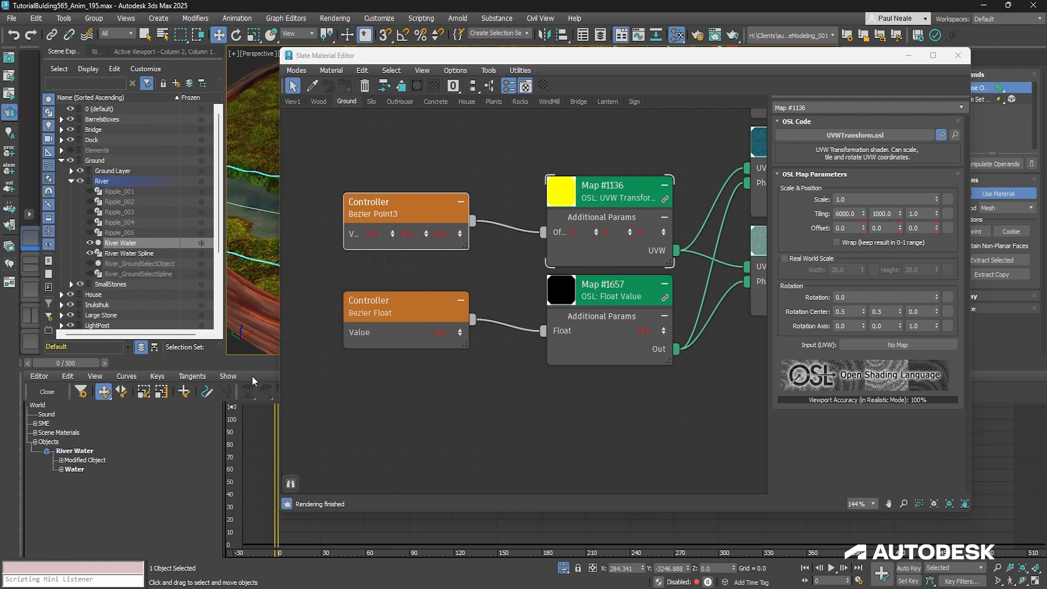
# Expand River Water's Water material tracks down to the Offset and Float controllers under both Uber Noise maps.
pyautogui.click(61, 470)
pyautogui.click(70, 478)
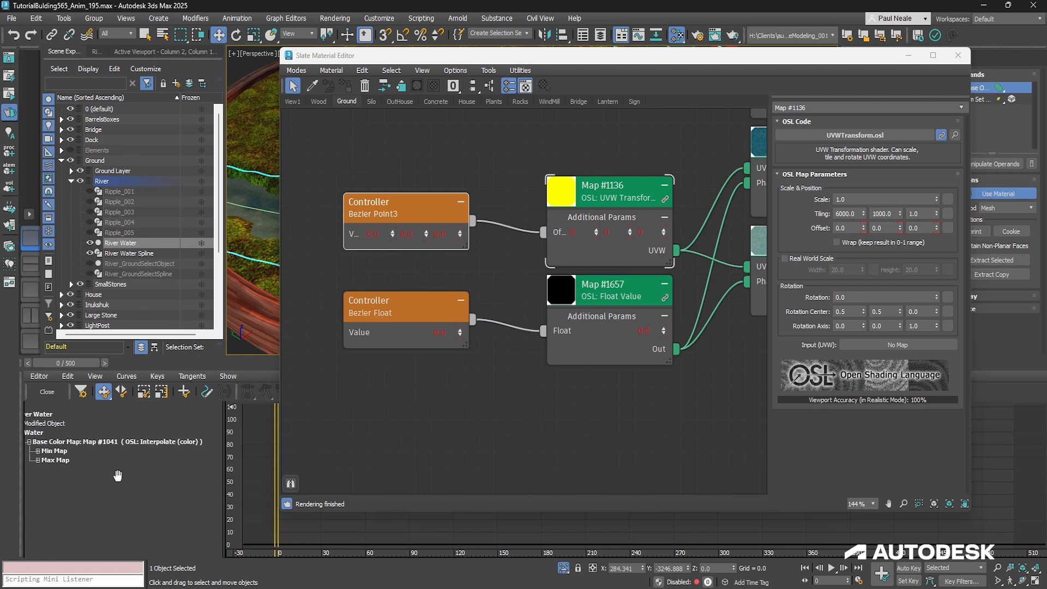
pyautogui.click(62, 441)
pyautogui.click(63, 460)
pyautogui.click(71, 469)
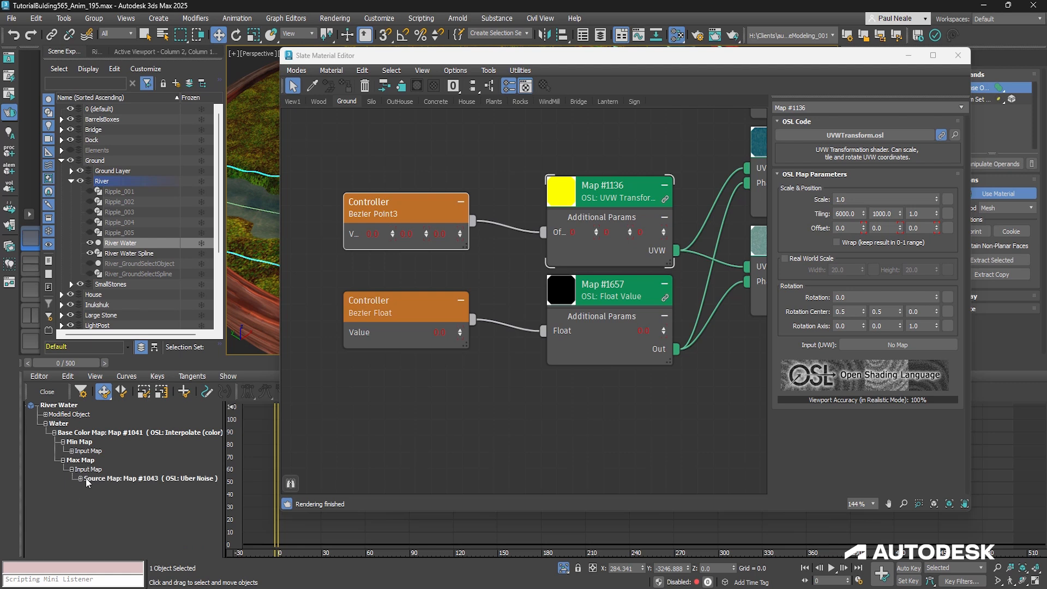
pyautogui.click(80, 478)
pyautogui.click(71, 451)
pyautogui.click(81, 461)
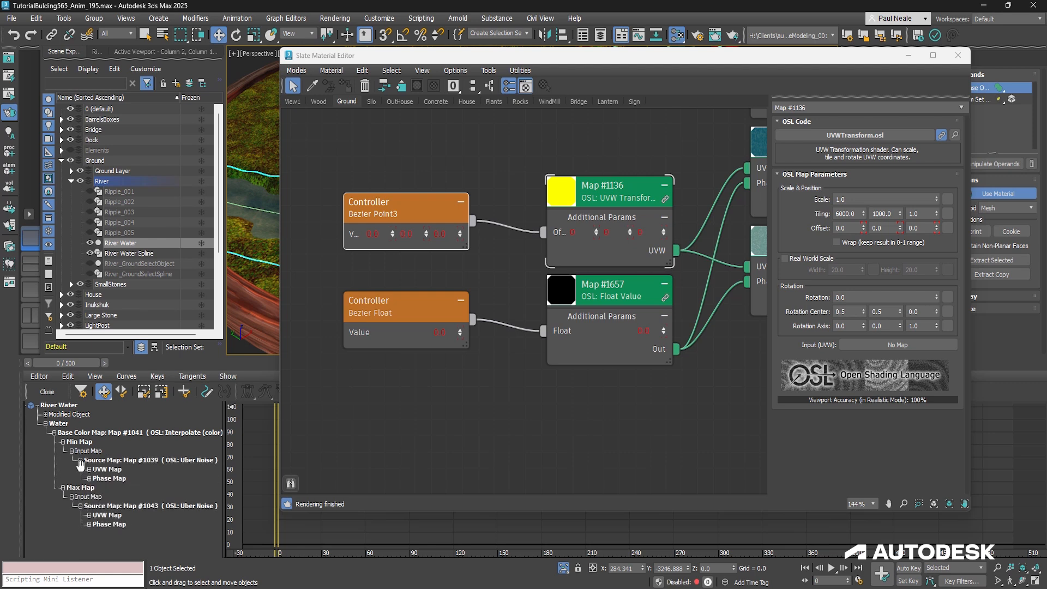
pyautogui.click(88, 468)
pyautogui.click(89, 488)
pyautogui.scroll(-1, 76, 464)
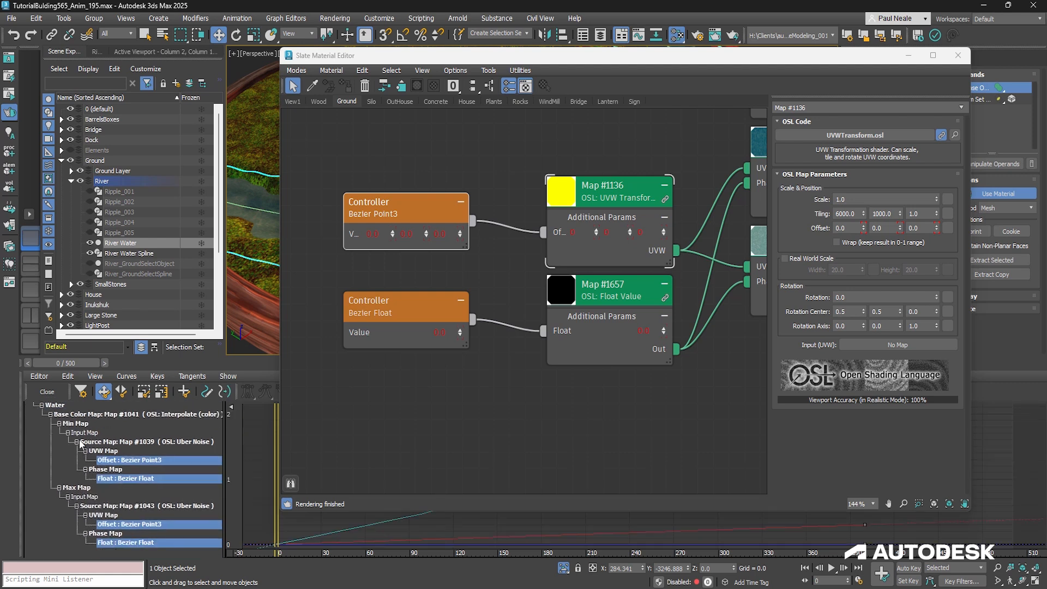
# Enable Auto Expand for animated tracks and select only the Offset track under Map #1039's UVW Map.
pyautogui.rightClick(84, 427)
pyautogui.moveTo(105, 399)
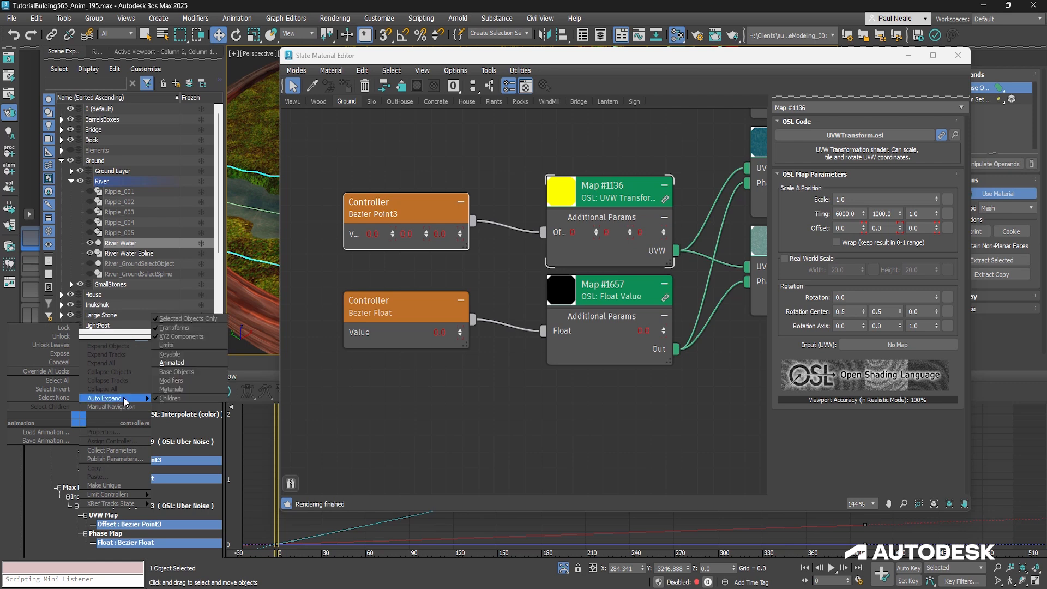
pyautogui.click(198, 345)
pyautogui.scroll(-3, 64, 460)
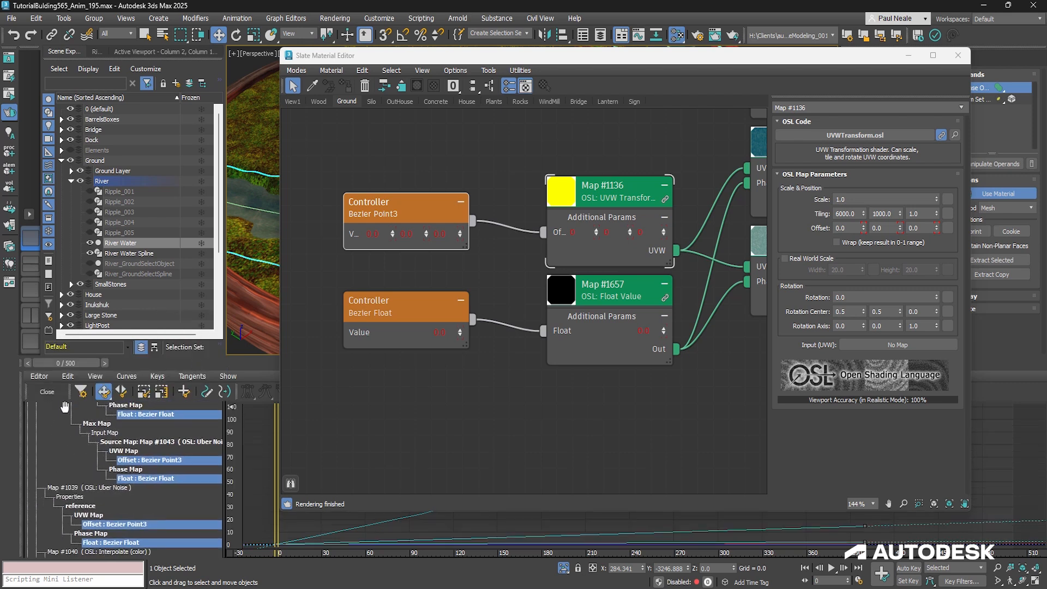
pyautogui.moveTo(64, 461)
pyautogui.mouseDown()
pyautogui.moveTo(59, 500)
pyautogui.moveTo(55, 464)
pyautogui.moveTo(76, 448)
pyautogui.mouseUp()
pyautogui.click(123, 444)
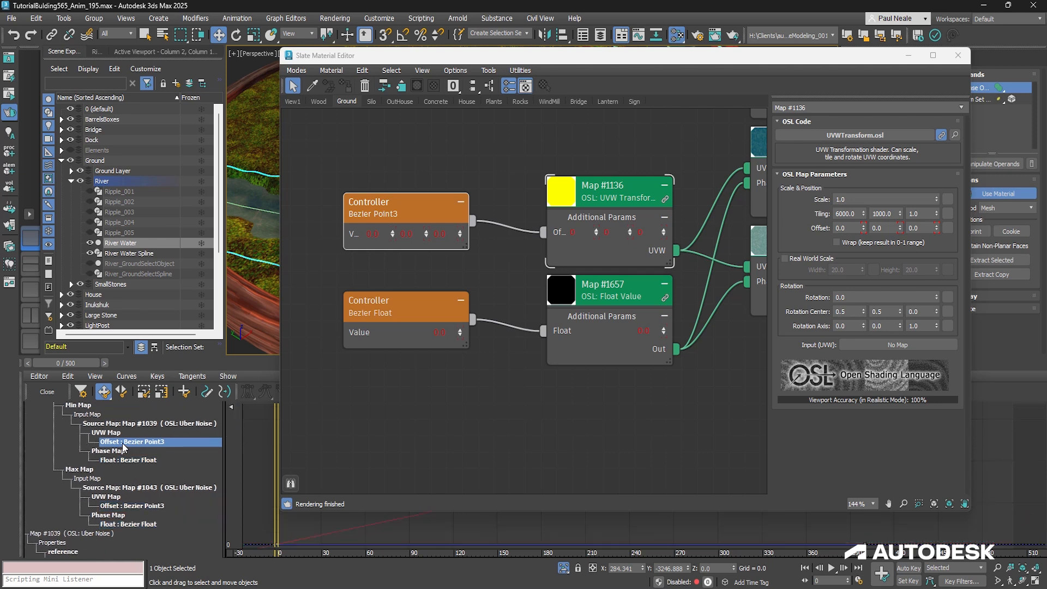
# Close the material editor, check the Offset curve's out-of-range types without changing them, and select the Phase Map's Float track.
pyautogui.click(712, 57)
pyautogui.press('m')
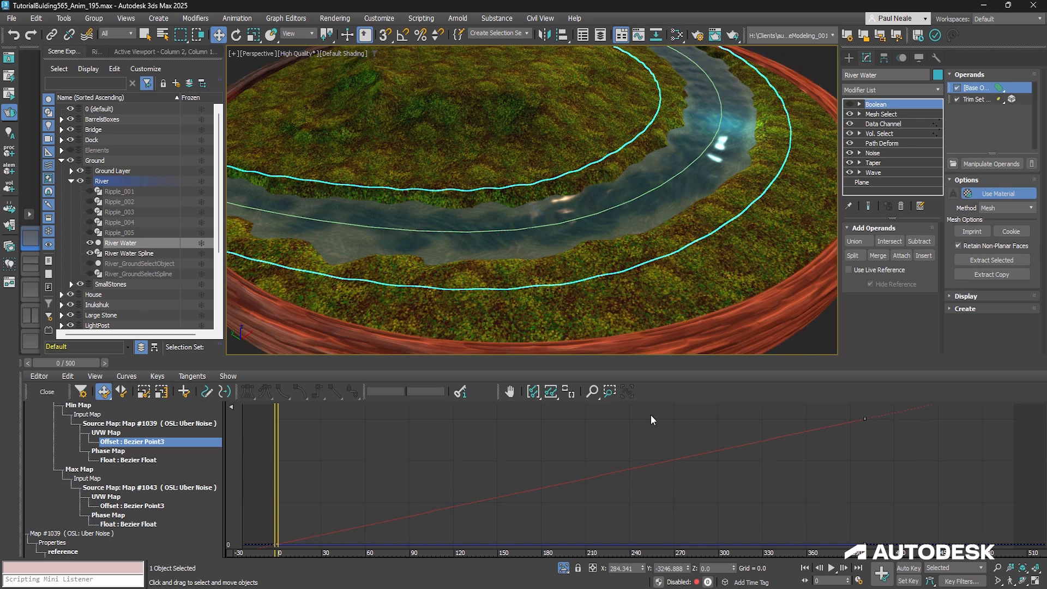
pyautogui.click(68, 376)
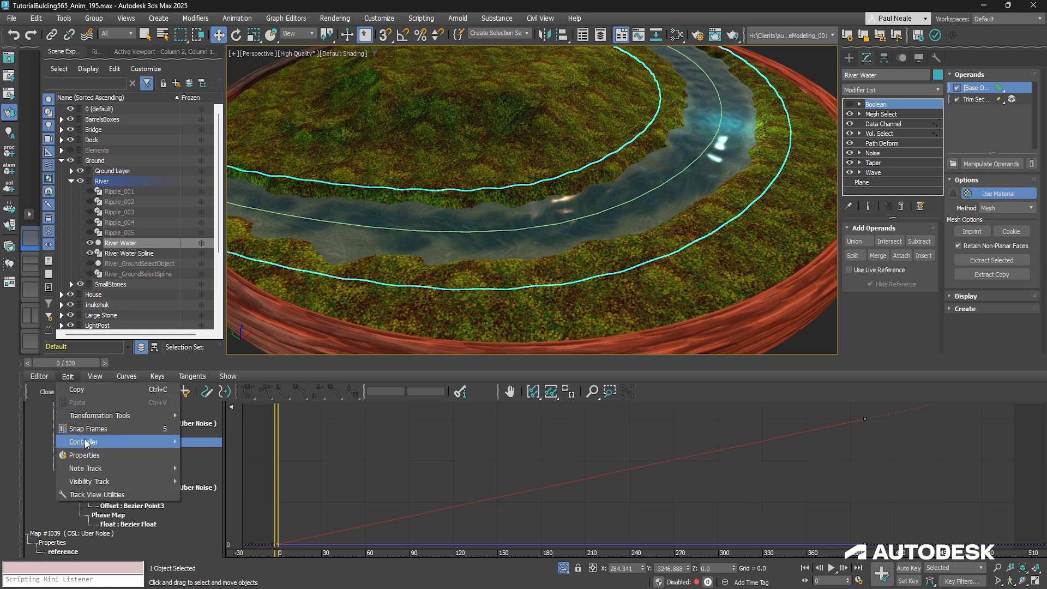
pyautogui.moveTo(87, 444)
pyautogui.click(229, 547)
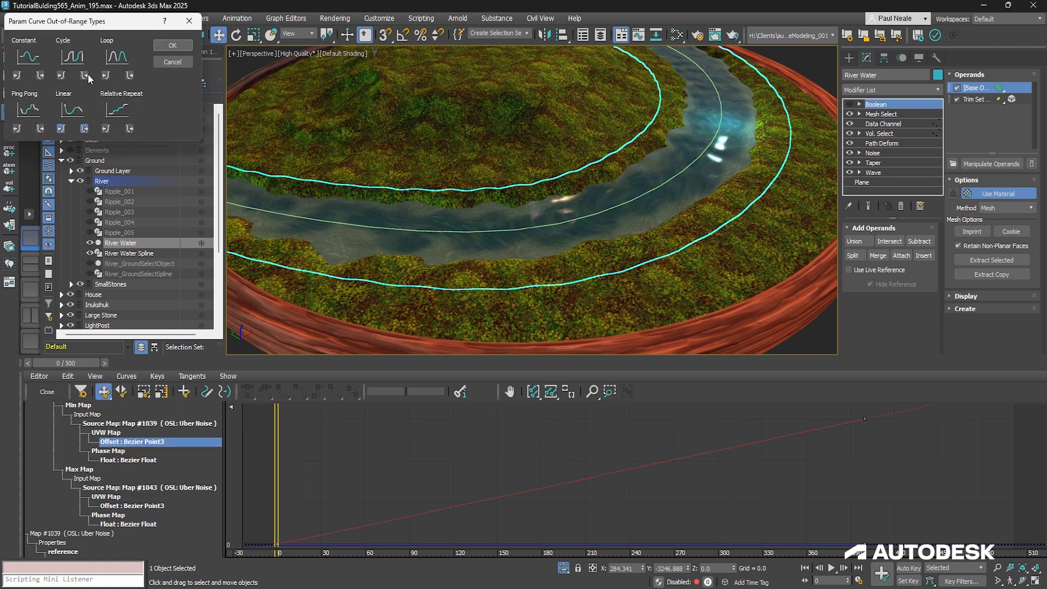
pyautogui.click(172, 61)
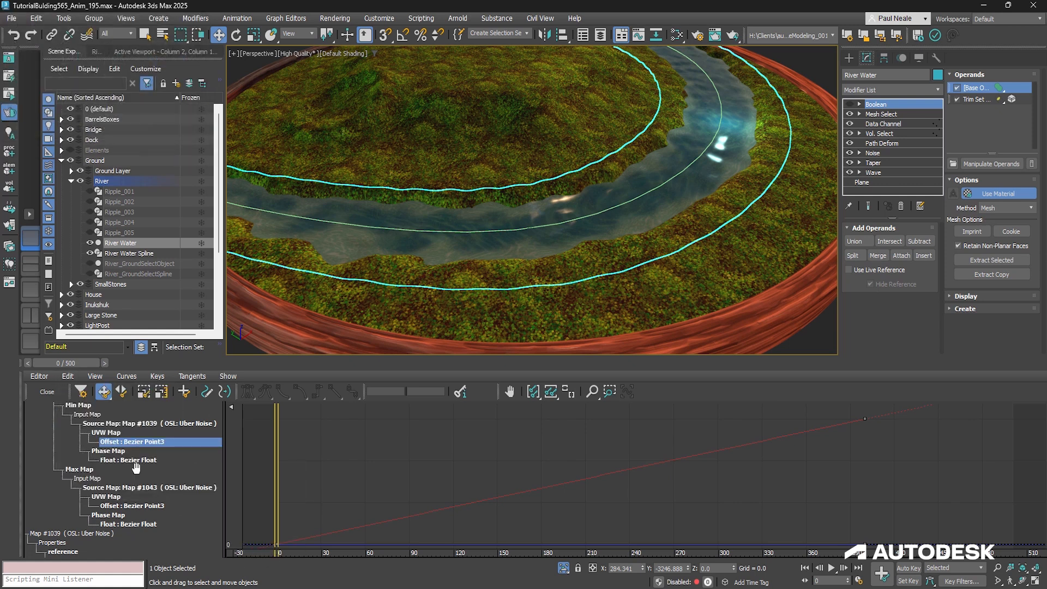
pyautogui.click(135, 461)
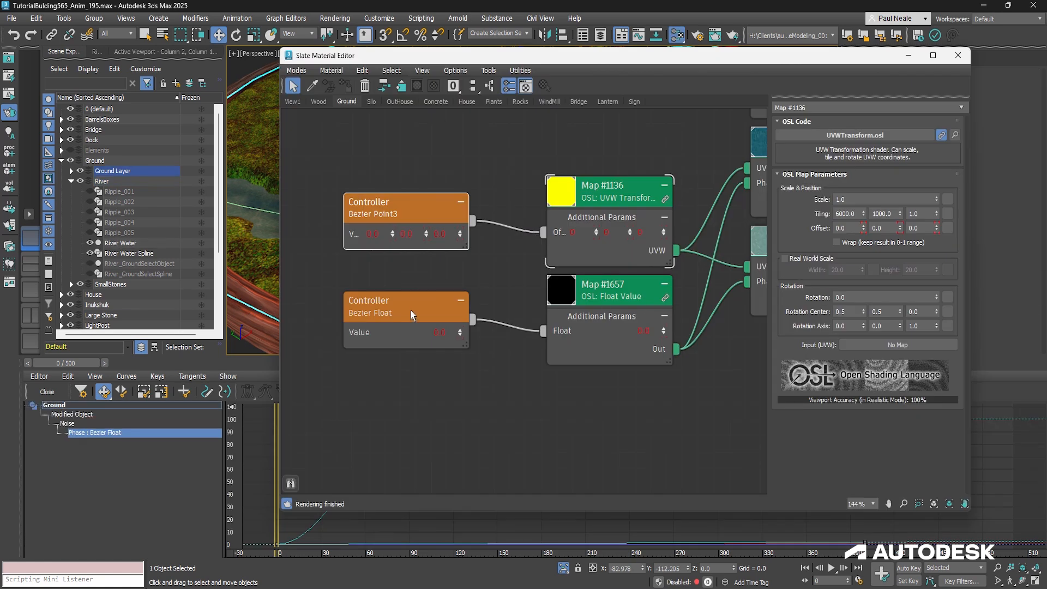
# Select the Bezier Float controller node and trace its link through Float Value to the Phase of both Uber Noise maps.
pyautogui.click(413, 308)
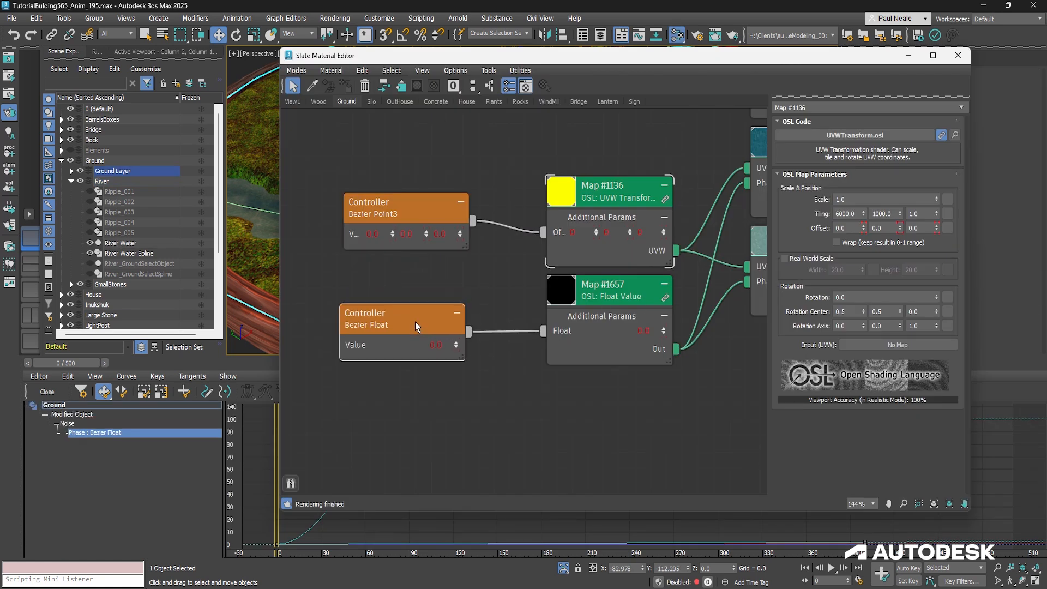
pyautogui.moveTo(628, 313); pyautogui.dragTo(505, 302, button='middle')
pyautogui.moveTo(626, 337); pyautogui.dragTo(596, 360, button='middle')
pyautogui.moveTo(640, 293); pyautogui.dragTo(525, 237, button='middle')
pyautogui.moveTo(578, 286); pyautogui.dragTo(669, 365, button='middle')
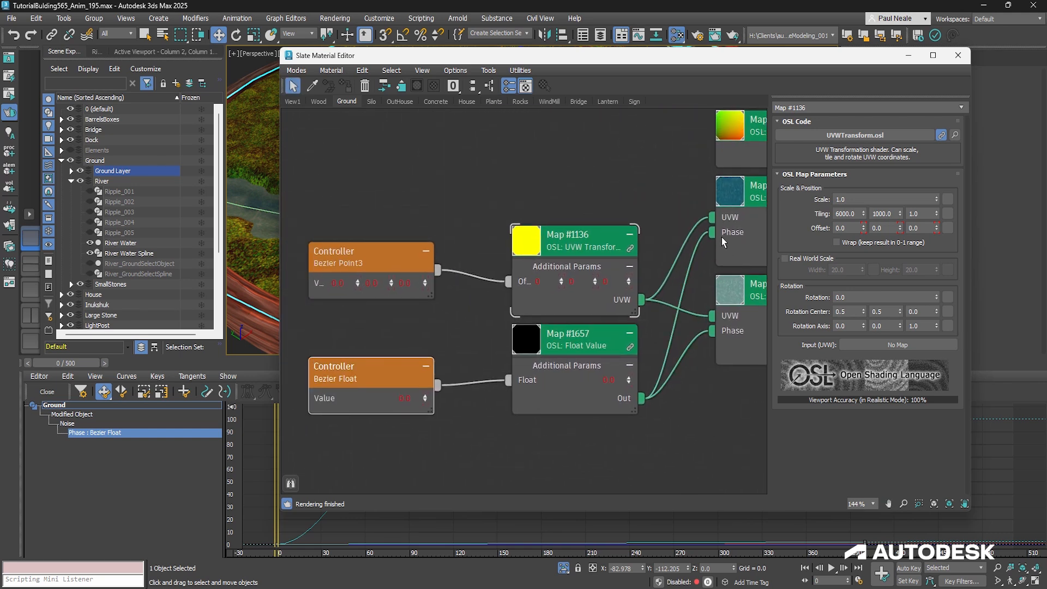
# Close the Slate Material Editor and the curve editor, and deselect everything in the scene.
pyautogui.click(698, 357)
pyautogui.press('m')
pyautogui.keyDown('alt'); pyautogui.moveTo(644, 249); pyautogui.dragTo(629, 273, button='middle'); pyautogui.keyUp('alt')
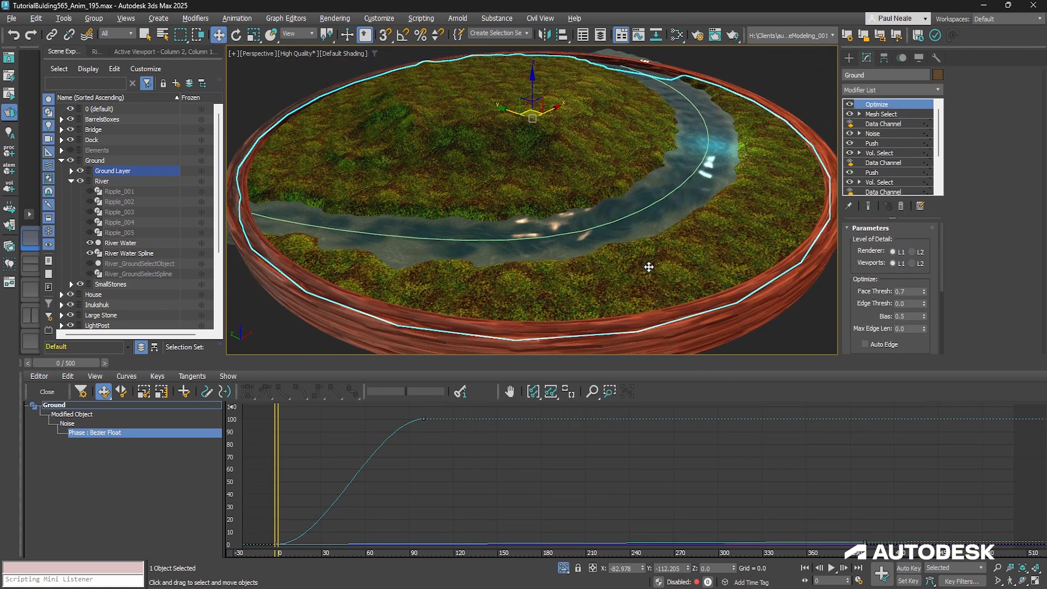
pyautogui.click(48, 392)
pyautogui.keyDown('alt'); pyautogui.moveTo(770, 461); pyautogui.dragTo(756, 479, button='middle'); pyautogui.keyUp('alt')
pyautogui.click(755, 479)
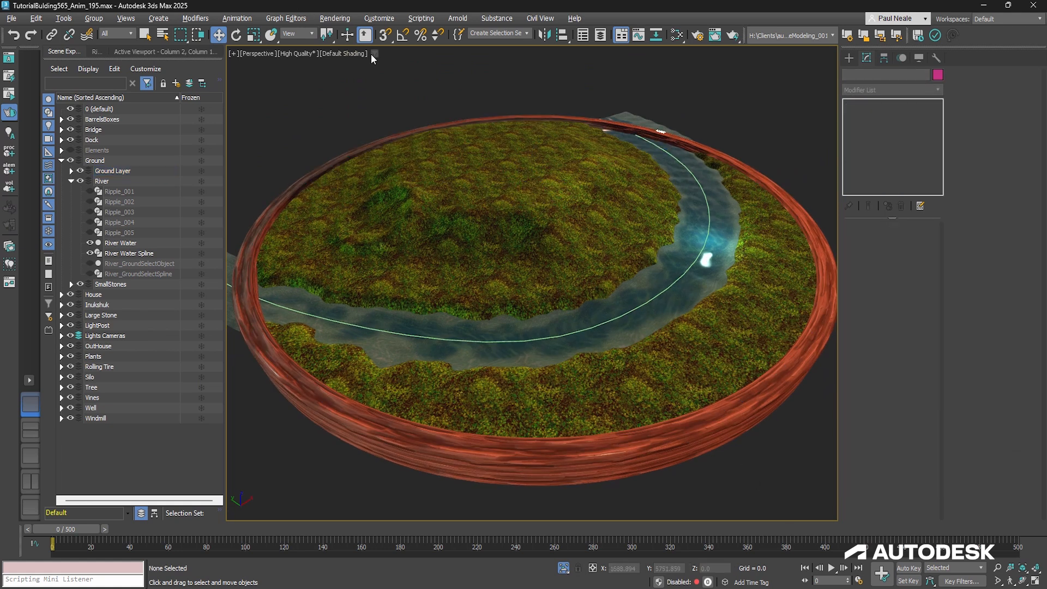
# Play the water animation with the river spline hidden in the viewport, and return to frame 0.
pyautogui.keyDown('alt'); pyautogui.moveTo(399, 82); pyautogui.dragTo(400, 84, button='middle'); pyautogui.keyUp('alt')
pyautogui.press('/')
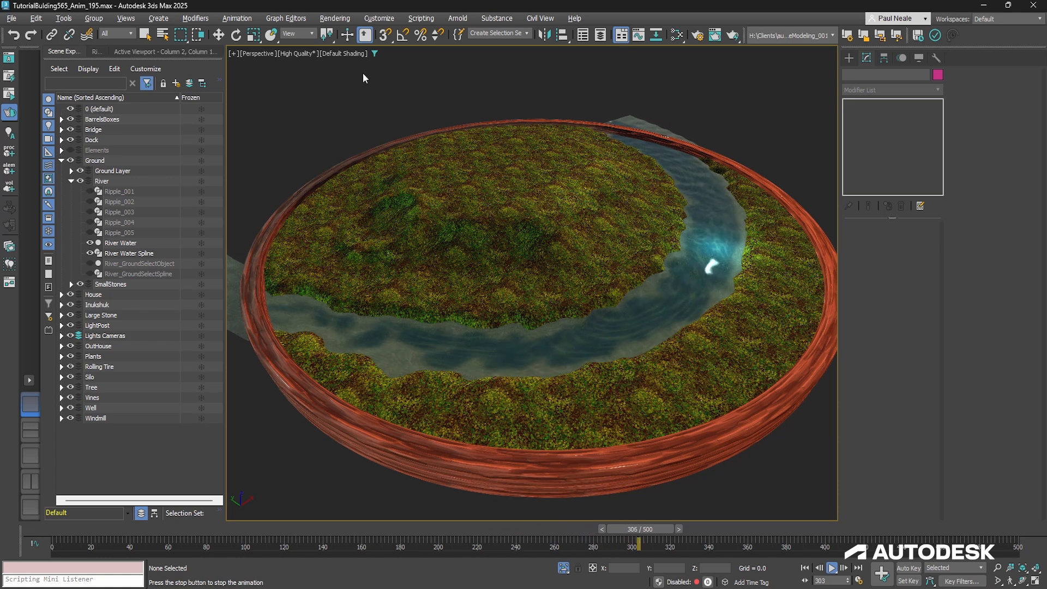
pyautogui.click(45, 530)
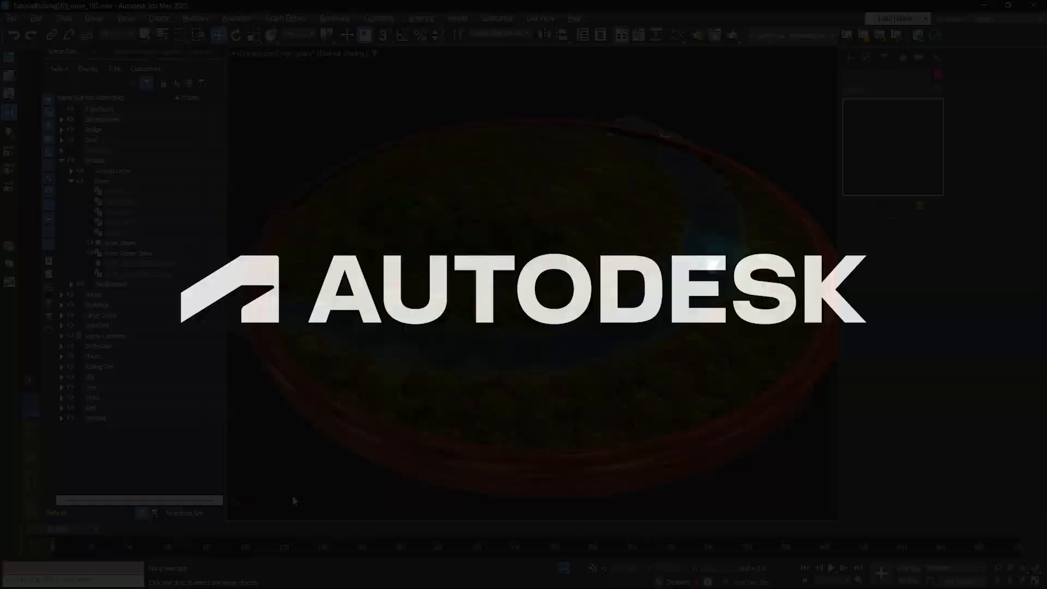